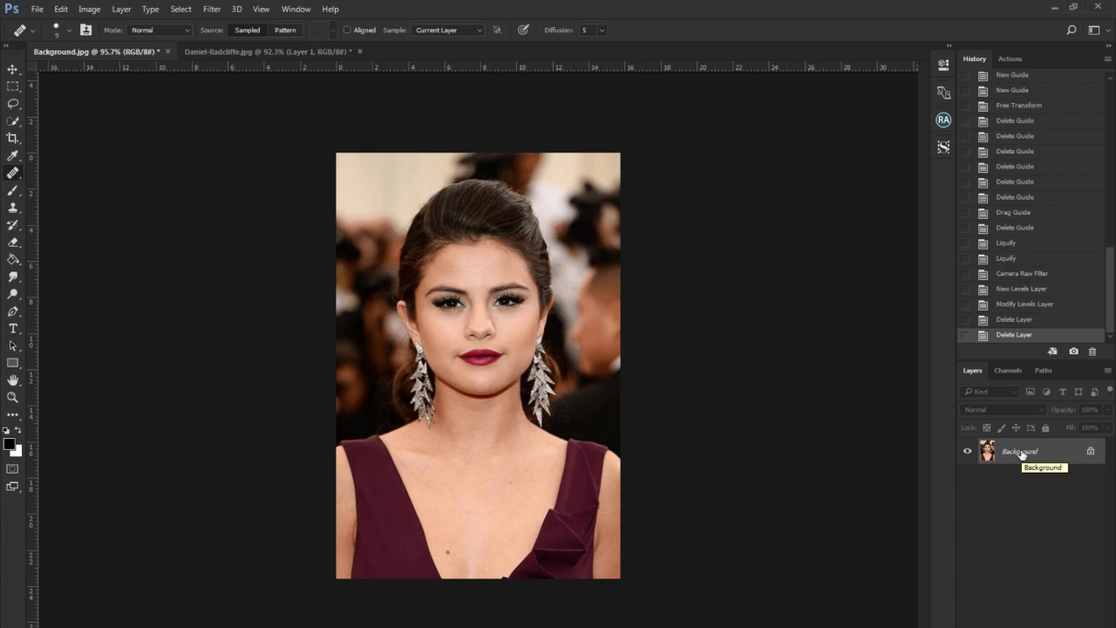
# Duplicate the Background layer into Layer 1 with Ctrl+J
pyautogui.hotkey('ctrl', 'j')
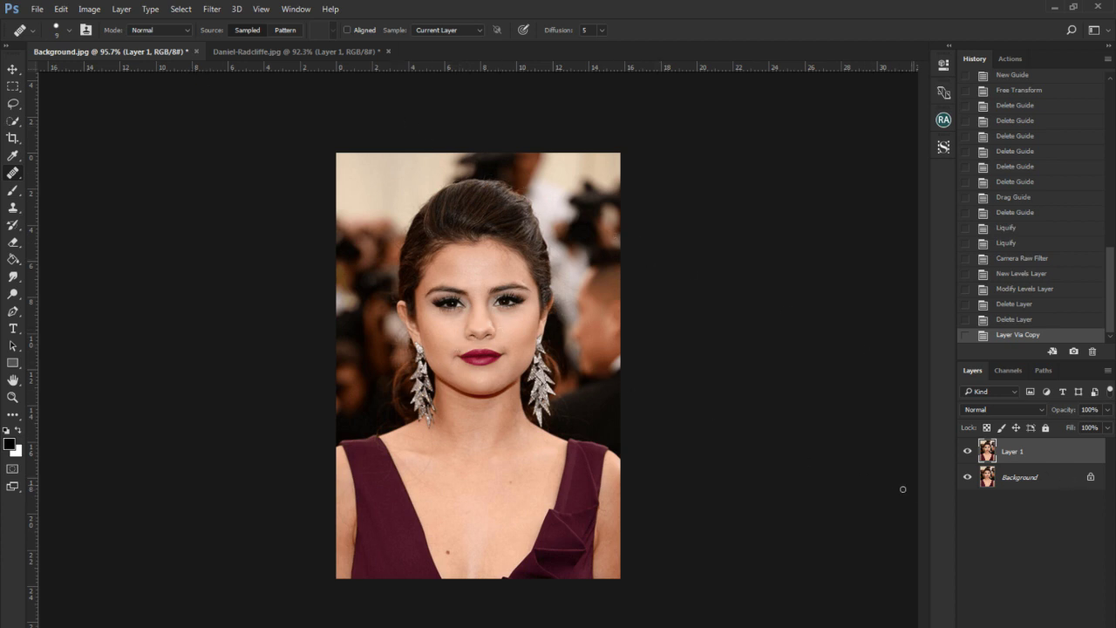
# Zoom in on the face and heal the scattered blemishes across the forehead with the Healing Brush
pyautogui.hotkey('ctrl', '+')
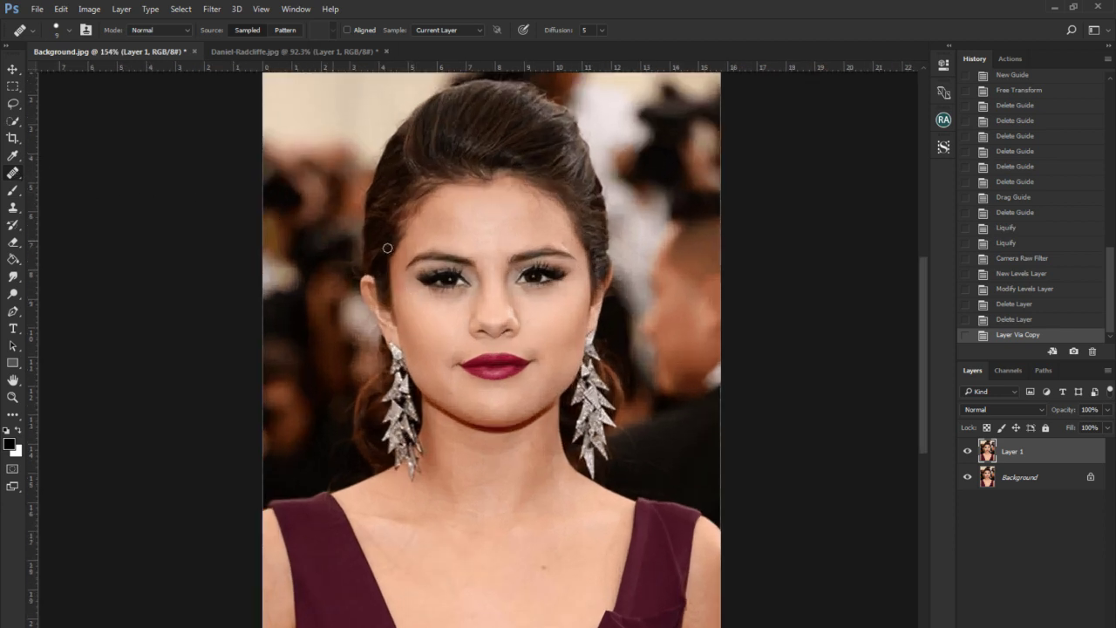
pyautogui.scroll(3, 472, 215)
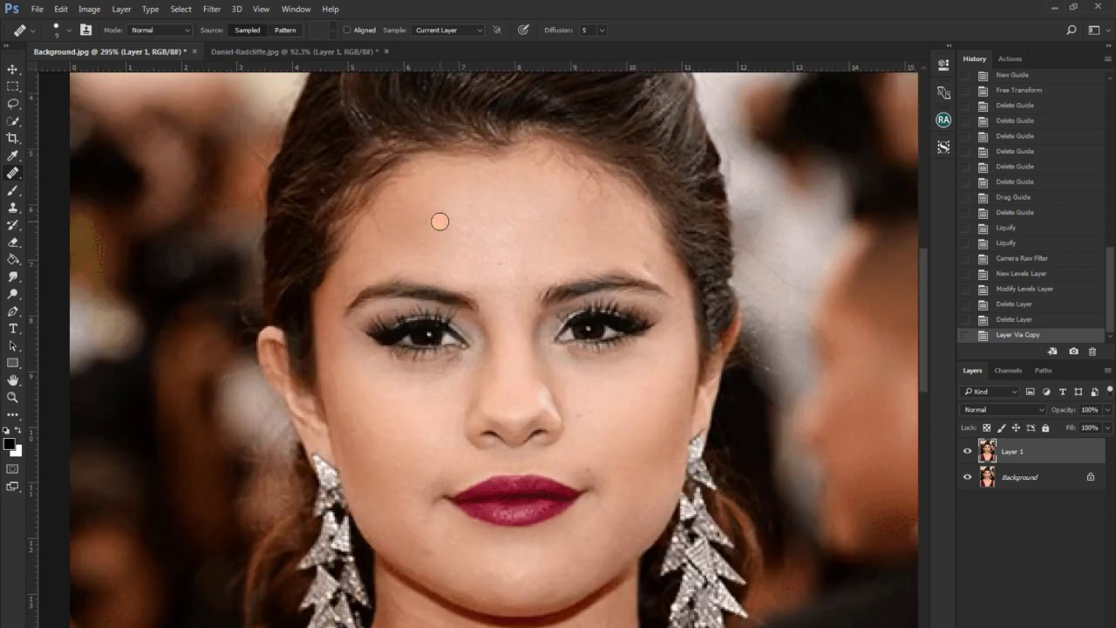
pyautogui.click(402, 226)
pyautogui.click(394, 232)
pyautogui.click(387, 233)
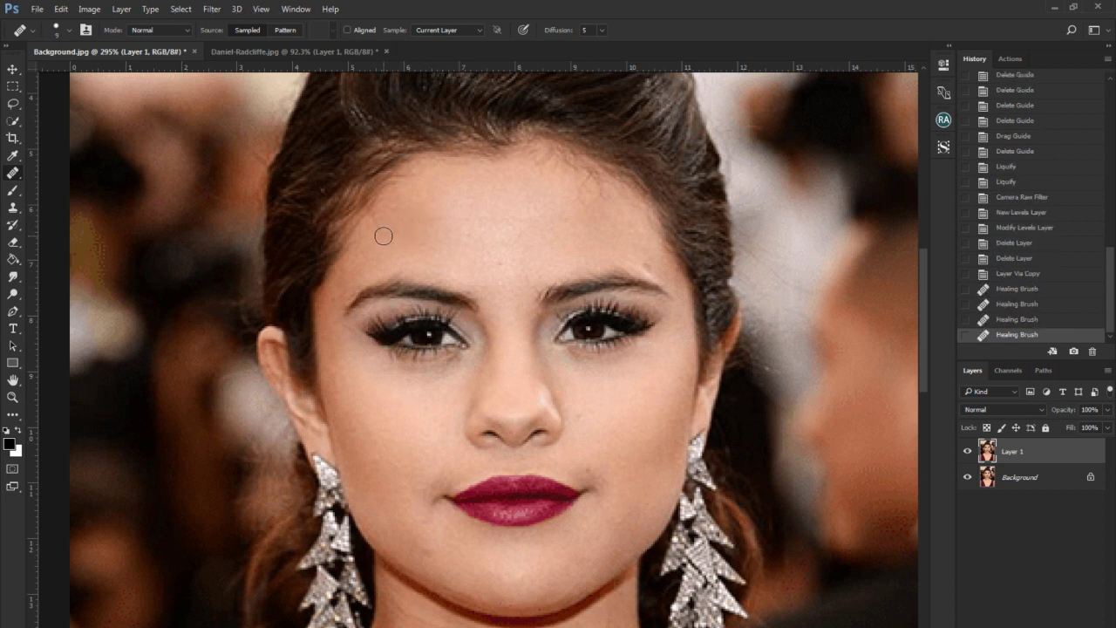
pyautogui.click(380, 232)
pyautogui.click(377, 228)
pyautogui.click(382, 227)
pyautogui.click(394, 213)
pyautogui.click(410, 197)
pyautogui.click(428, 182)
pyautogui.click(436, 198)
pyautogui.click(444, 215)
pyautogui.click(463, 232)
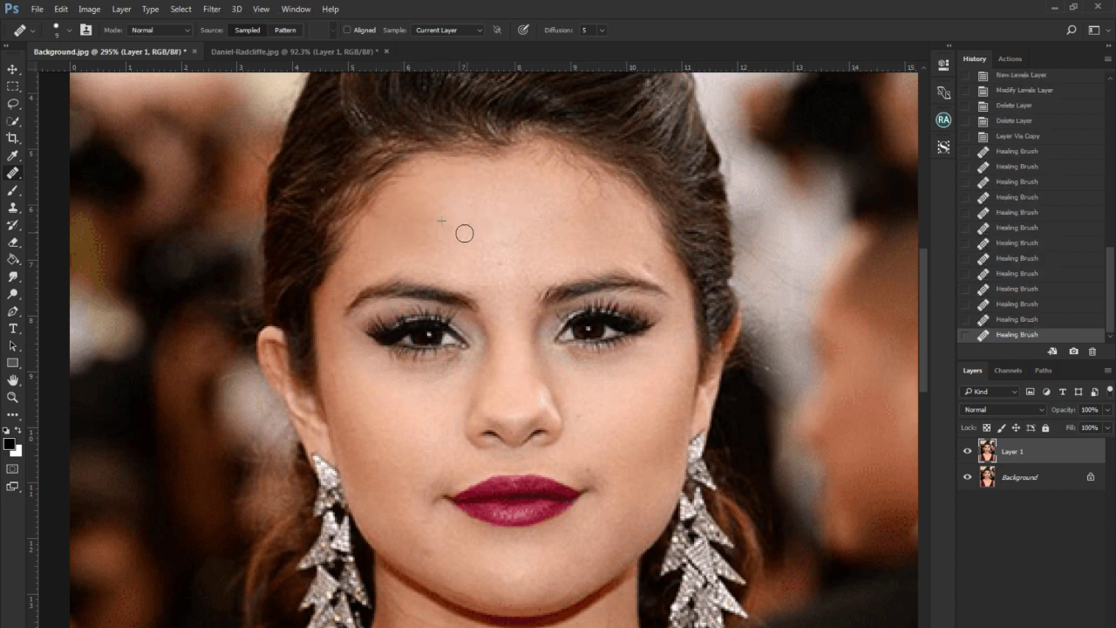
pyautogui.click(494, 251)
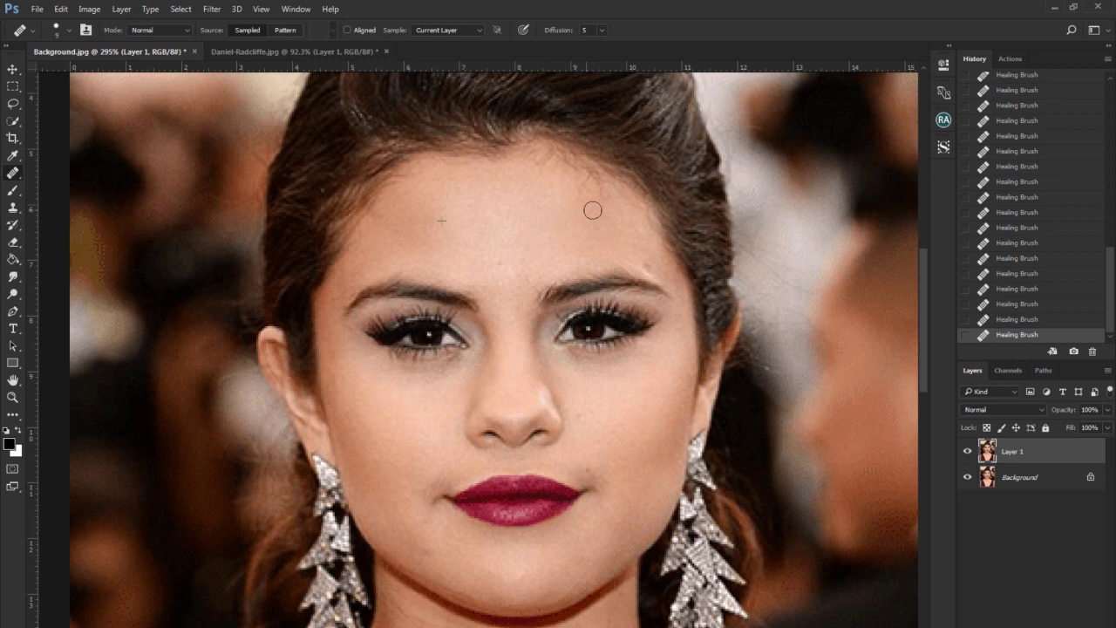
pyautogui.click(554, 168)
# Heal the cheek and jaw blemishes, sampling clean nearby skin as the source
pyautogui.scroll(1, 520, 434)
pyautogui.scroll(1, 662, 474)
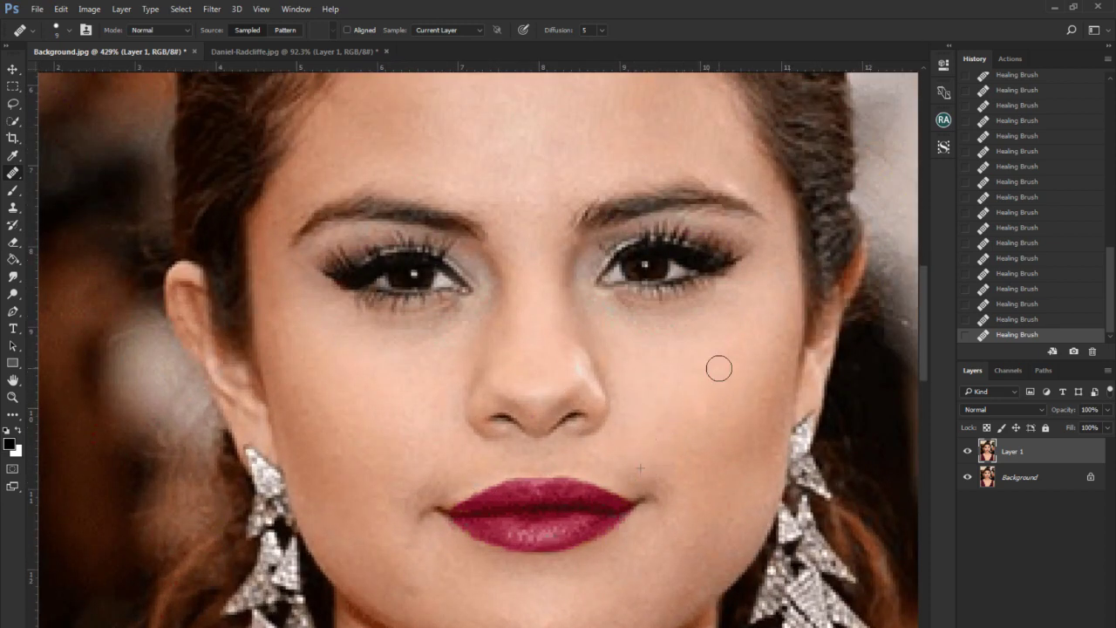
pyautogui.keyDown('ctrl'); pyautogui.click(737, 425); pyautogui.keyUp('ctrl')
pyautogui.hotkey('ctrl', 'alt', 'z')
pyautogui.hotkey('ctrl', 'alt', 'z')
pyautogui.hotkey('ctrl', 'alt', 'z')
pyautogui.hotkey('ctrl', 'shift', 'z')
pyautogui.hotkey('ctrl', 'shift', 'z')
pyautogui.hotkey('ctrl', 'shift', 'z')
pyautogui.keyDown('alt'); pyautogui.click(671, 434); pyautogui.keyUp('alt')
pyautogui.moveTo(720, 513); pyautogui.dragTo(698, 540)
pyautogui.scroll(-5, 698, 540)
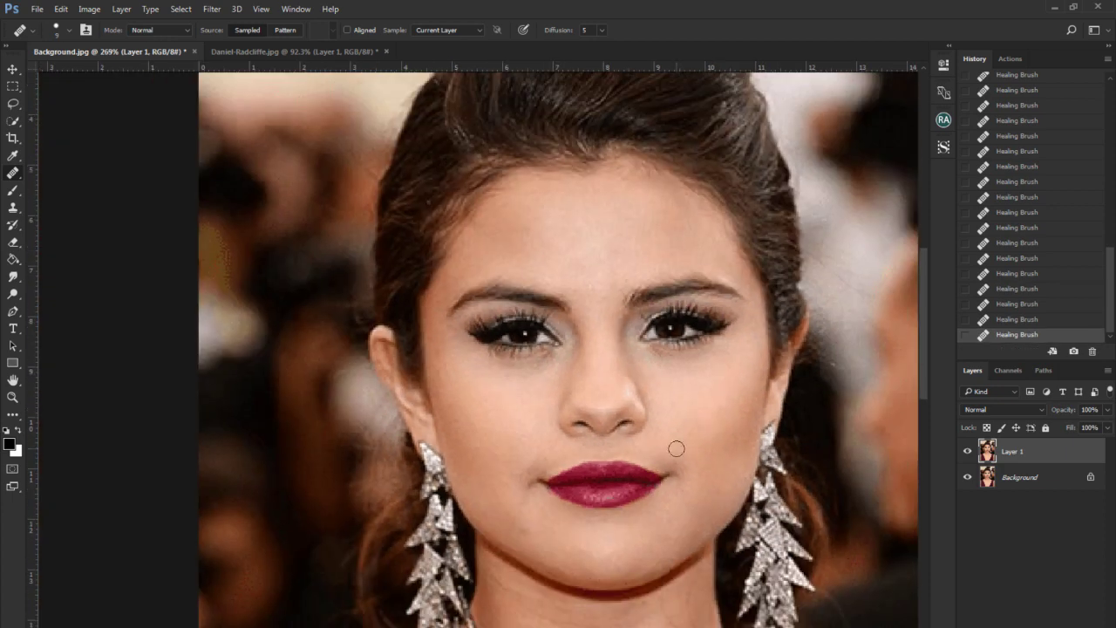
pyautogui.scroll(5, 520, 440)
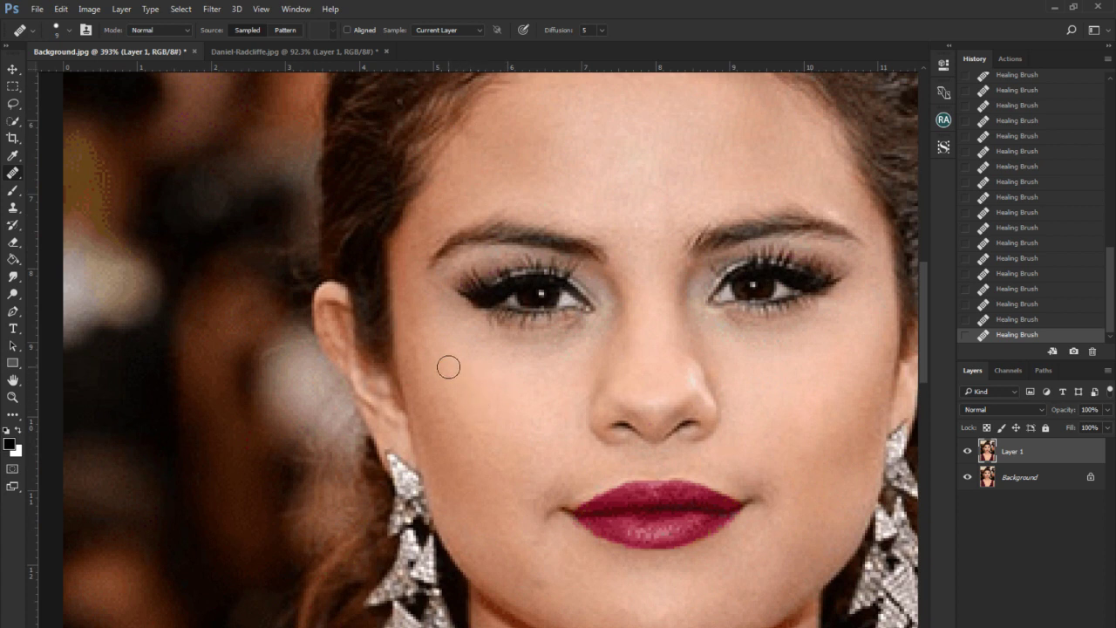
pyautogui.scroll(-2, 535, 497)
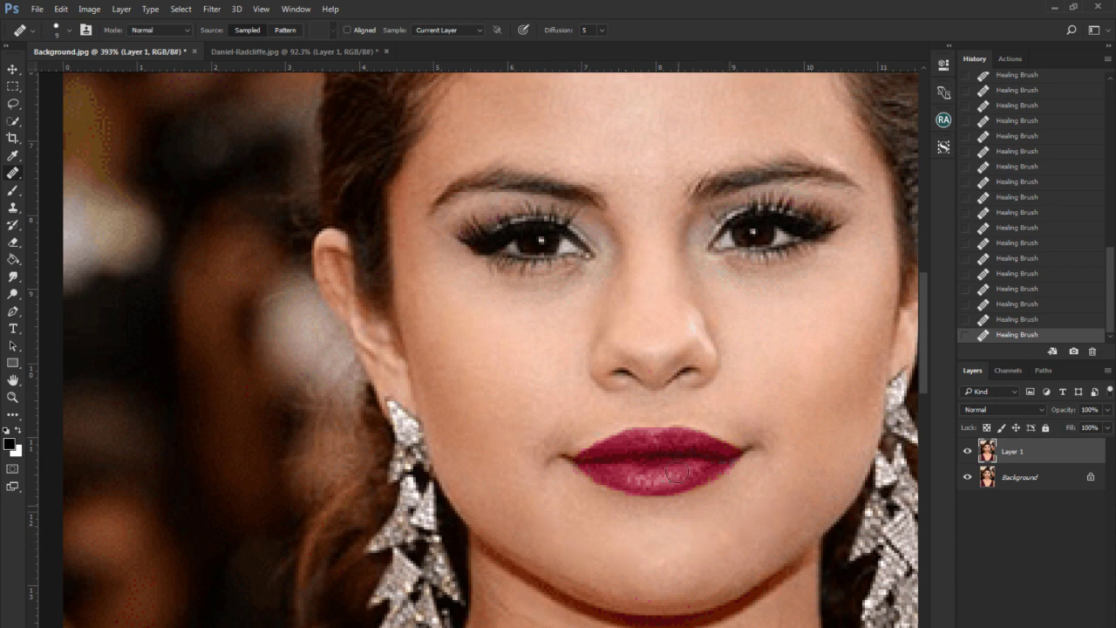
pyautogui.keyDown('alt'); pyautogui.scroll(-5, 605, 319); pyautogui.keyUp('alt')
pyautogui.keyDown('alt'); pyautogui.scroll(2, 478, 471); pyautogui.keyUp('alt')
# Smooth the faint dress wrinkles and heal the spots along the neck
pyautogui.keyDown('alt'); pyautogui.scroll(1, 478, 471); pyautogui.keyUp('alt')
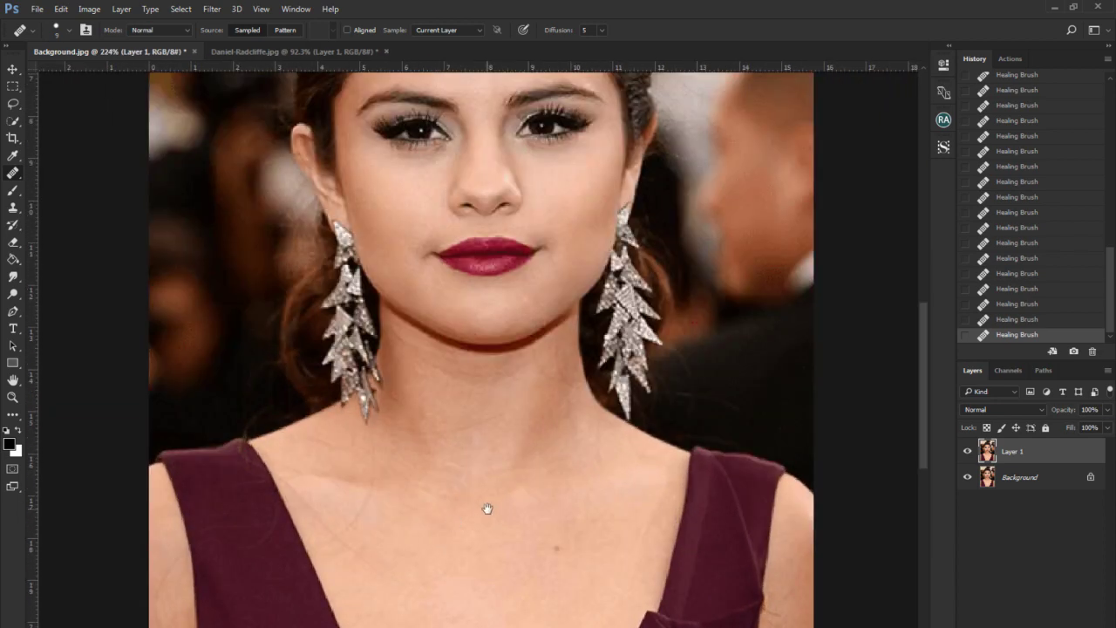
pyautogui.keyDown('alt'); pyautogui.scroll(2, 485, 502); pyautogui.keyUp('alt')
pyautogui.keyDown('alt'); pyautogui.scroll(1, 475, 485); pyautogui.keyUp('alt')
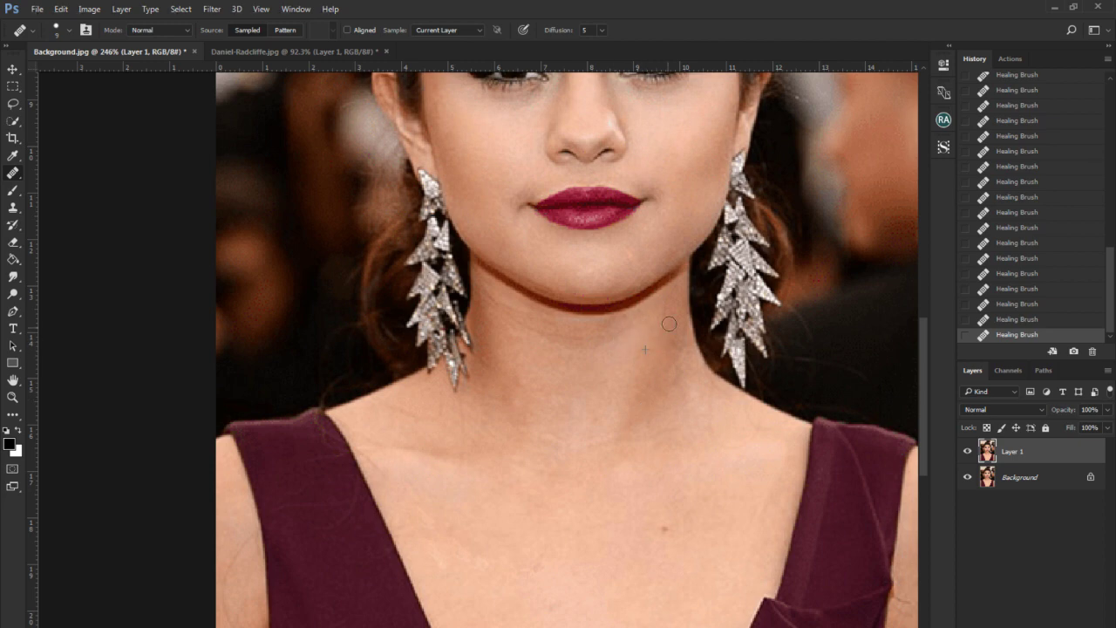
pyautogui.scroll(-2, 475, 416)
pyautogui.scroll(1, 389, 448)
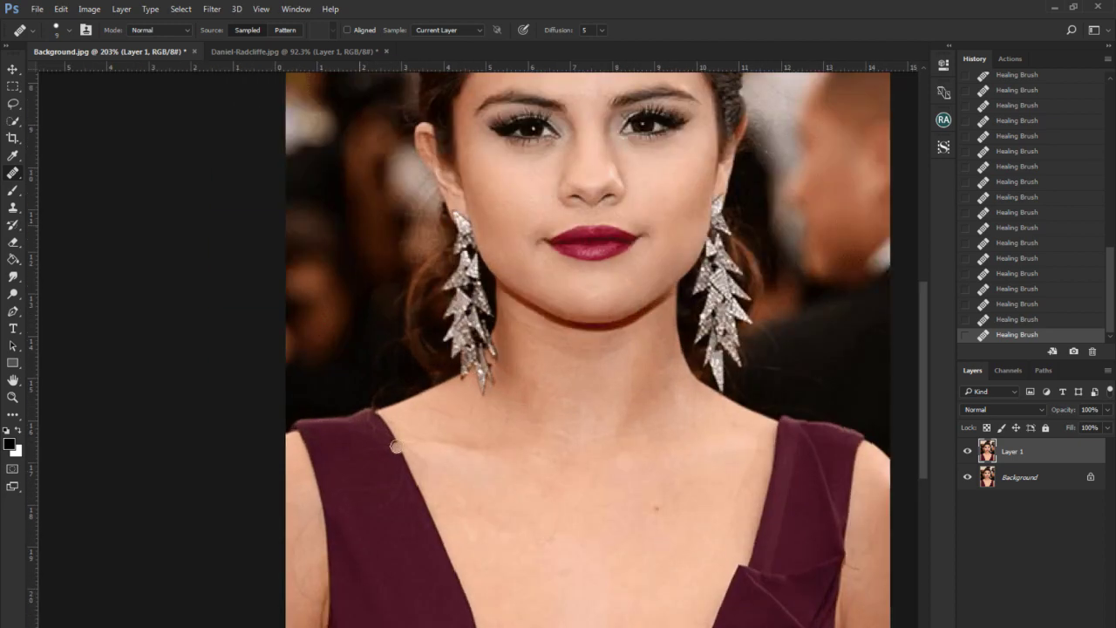
pyautogui.scroll(1, 563, 428)
pyautogui.scroll(1, 456, 444)
pyautogui.scroll(1, 468, 424)
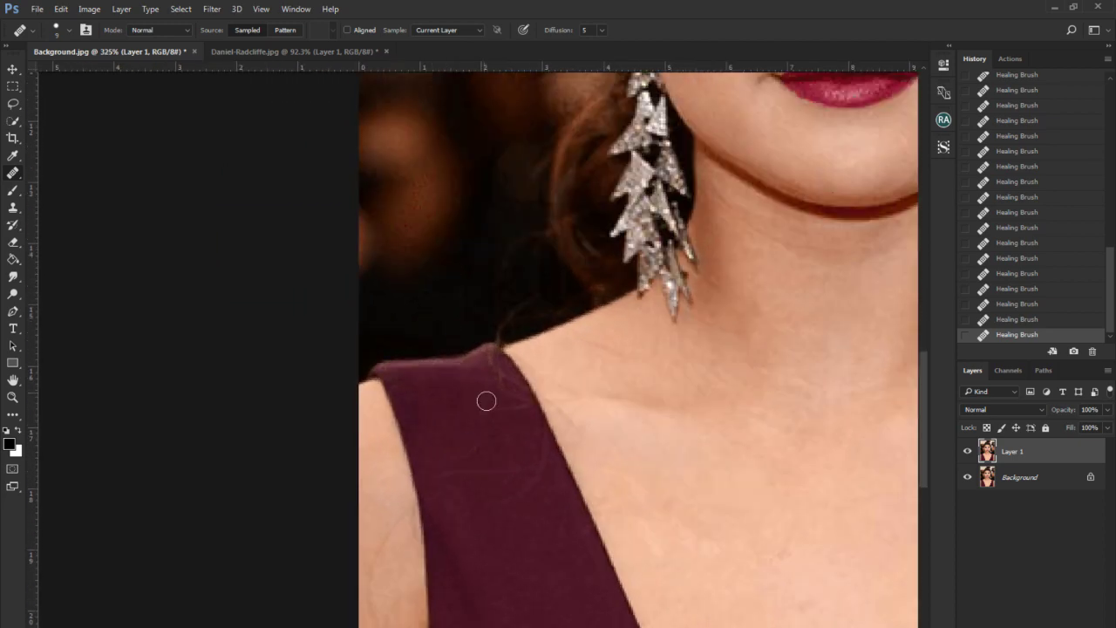
pyautogui.moveTo(506, 431)
pyautogui.mouseDown()
pyautogui.moveTo(463, 448)
pyautogui.moveTo(512, 509)
pyautogui.moveTo(529, 450)
pyautogui.moveTo(506, 521)
pyautogui.moveTo(546, 578)
pyautogui.moveTo(557, 573)
pyautogui.mouseUp()
pyautogui.click(568, 369)
pyautogui.moveTo(647, 363)
pyautogui.mouseDown()
pyautogui.moveTo(662, 331)
pyautogui.moveTo(630, 356)
pyautogui.mouseUp()
# Heal the spots on the arm from clean arm skin, then zoom out to the whole image
pyautogui.keyDown('alt'); pyautogui.click(382, 538); pyautogui.keyUp('alt')
pyautogui.click(381, 611)
pyautogui.click(383, 618)
pyautogui.hscroll(-1, 404, 600)
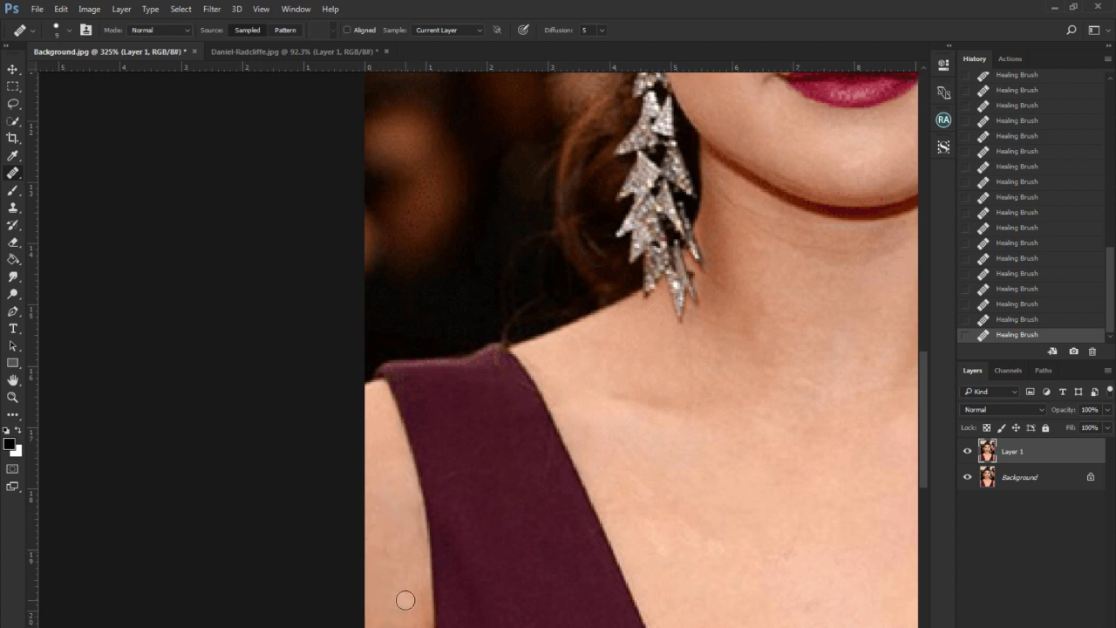
pyautogui.scroll(-3, 405, 600)
pyautogui.scroll(-3, 734, 498)
pyautogui.scroll(-2, 735, 498)
pyautogui.scroll(1, 553, 459)
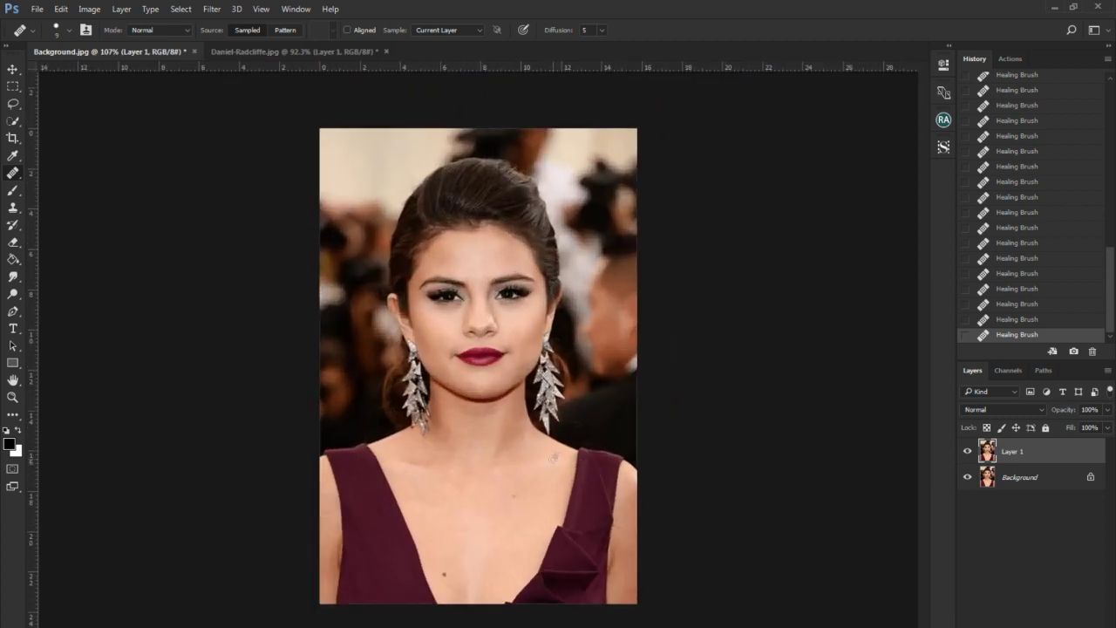
pyautogui.scroll(-2, 553, 459)
pyautogui.scroll(2, 523, 392)
pyautogui.scroll(1, 505, 333)
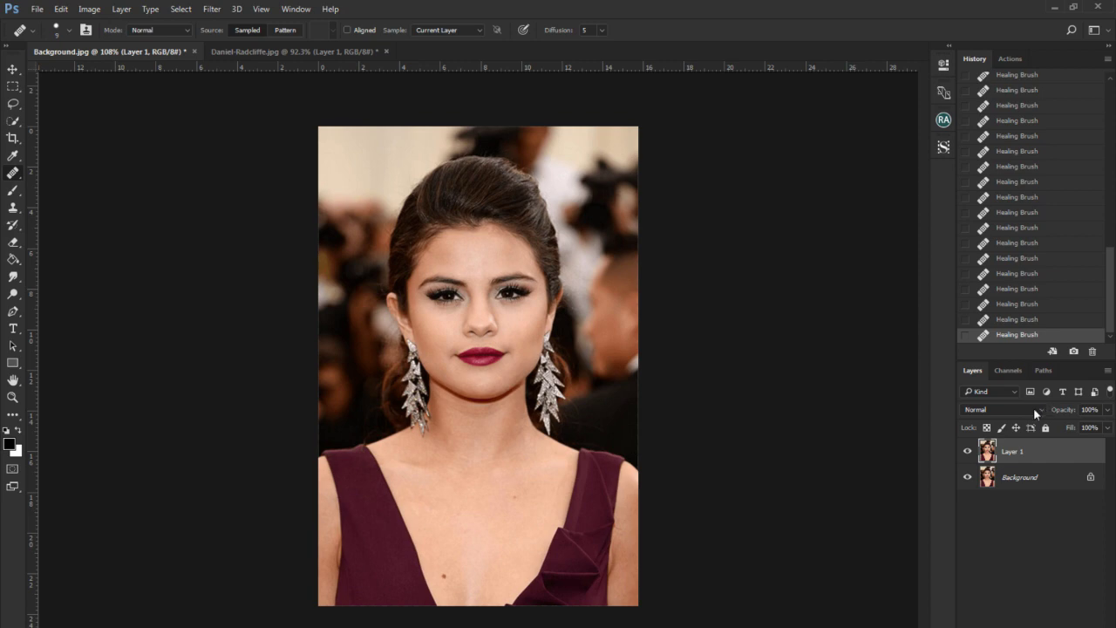
# In Face-Aware Liquify, narrow the nose to Nose Width -23
pyautogui.hotkey('ctrl', 'shift', 'x')
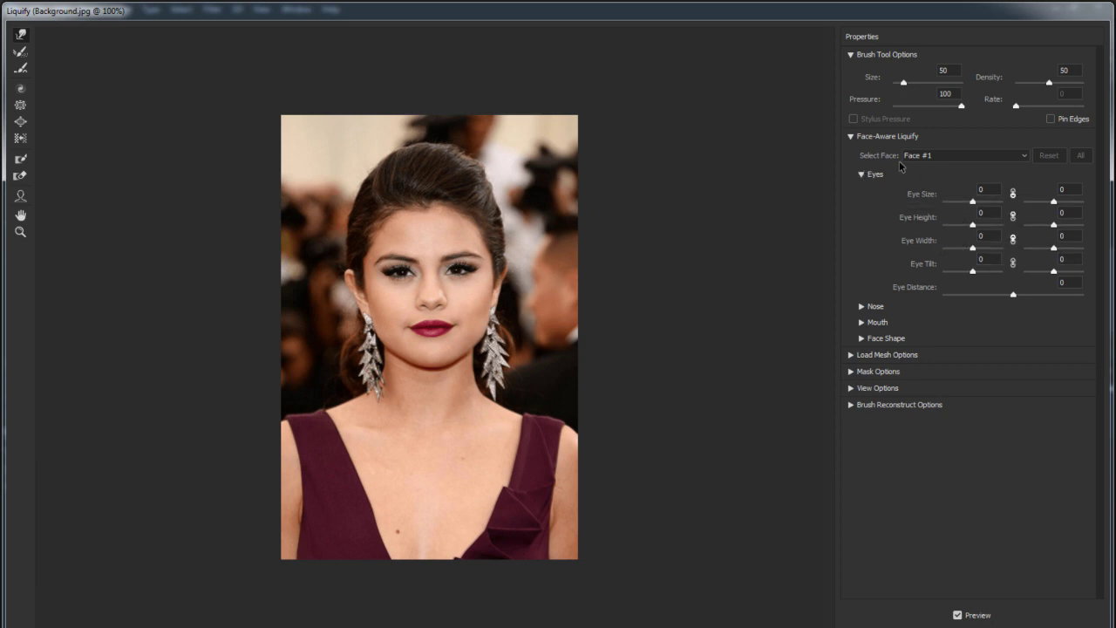
pyautogui.click(862, 176)
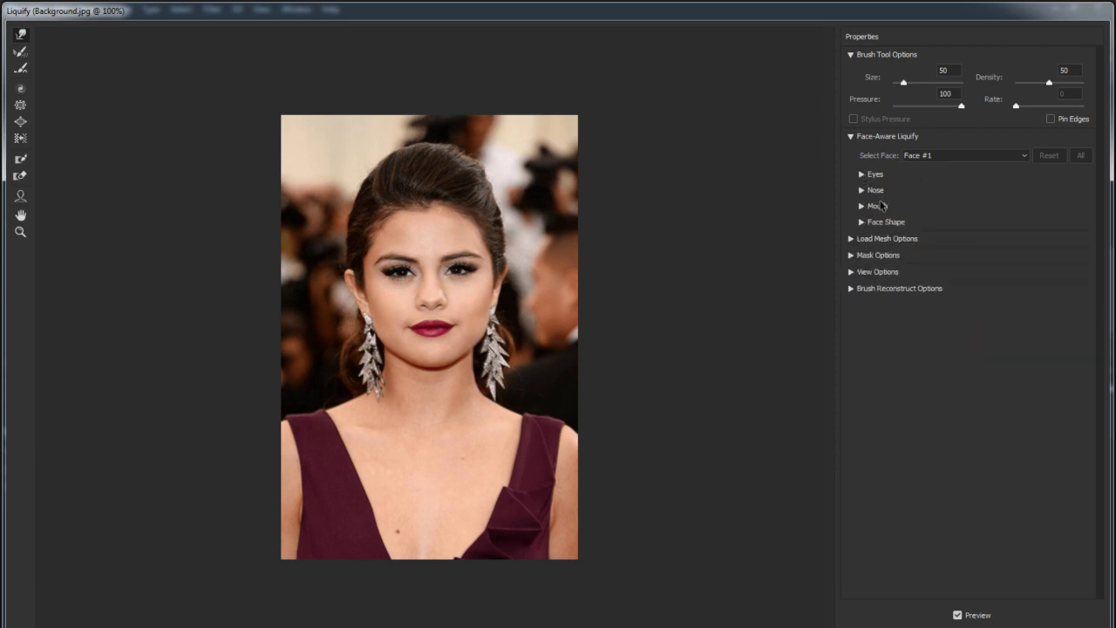
pyautogui.click(862, 175)
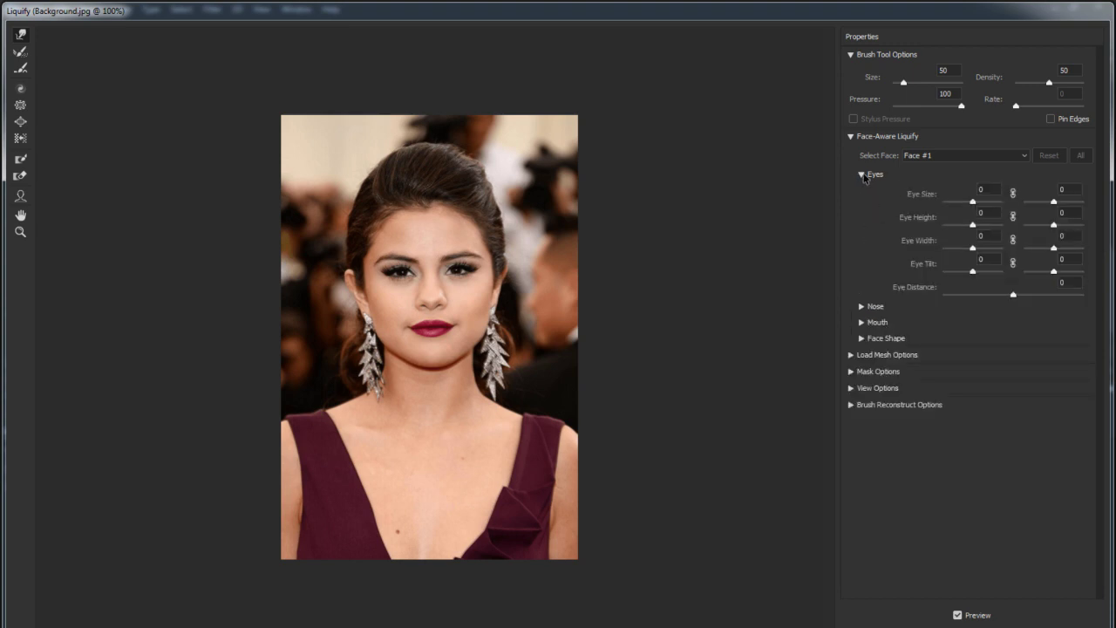
pyautogui.click(861, 175)
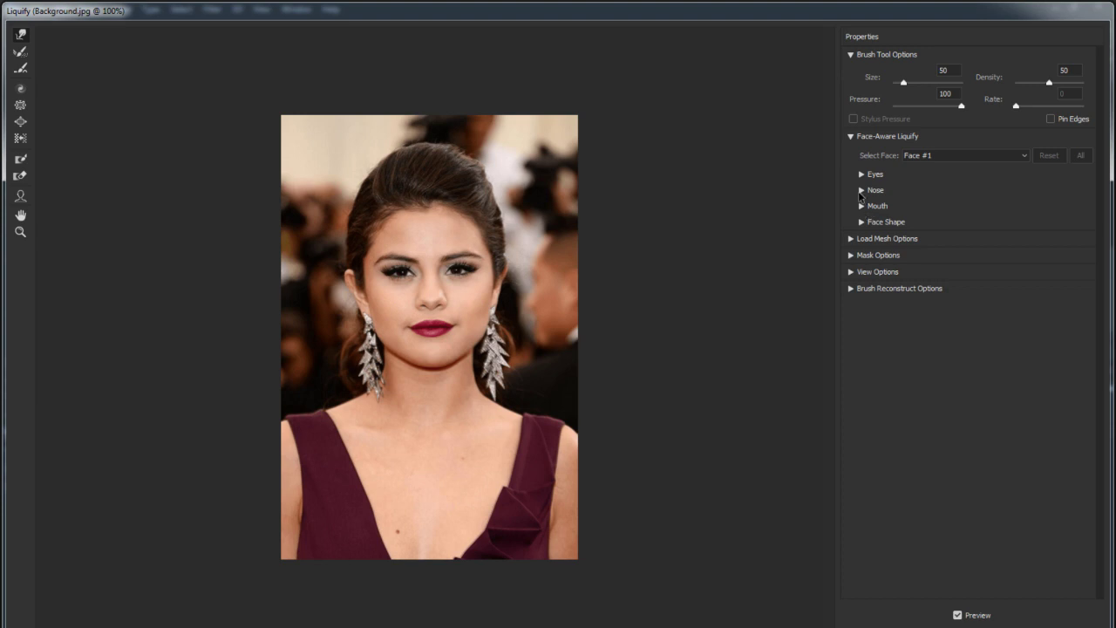
pyautogui.click(861, 191)
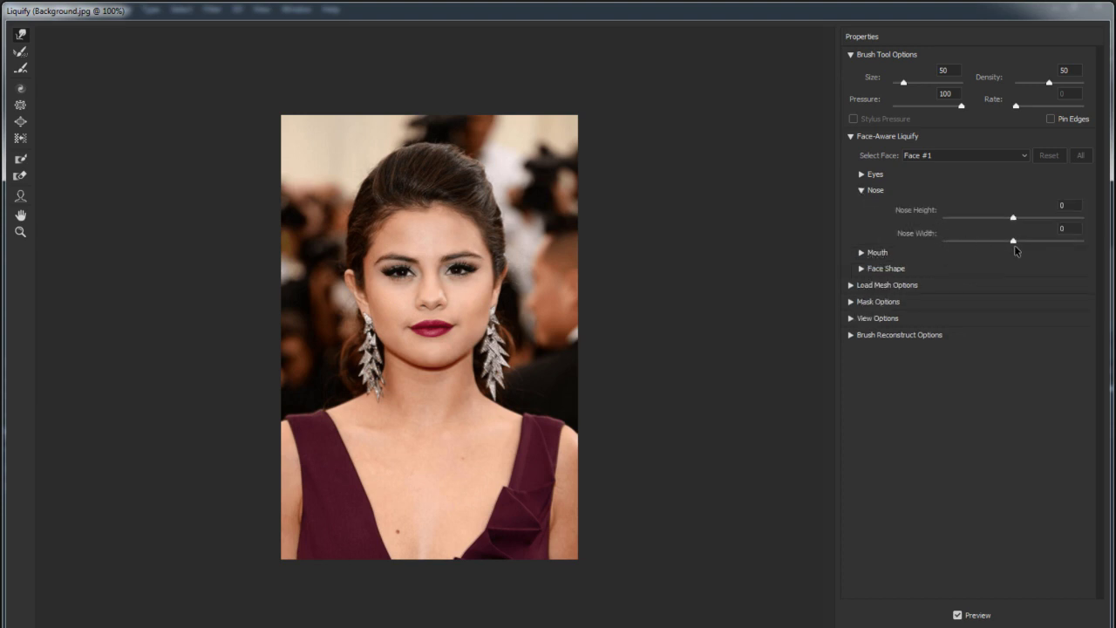
pyautogui.moveTo(1012, 242)
pyautogui.mouseDown()
pyautogui.moveTo(991, 244)
pyautogui.moveTo(1019, 219)
pyautogui.moveTo(989, 227)
pyautogui.mouseUp()
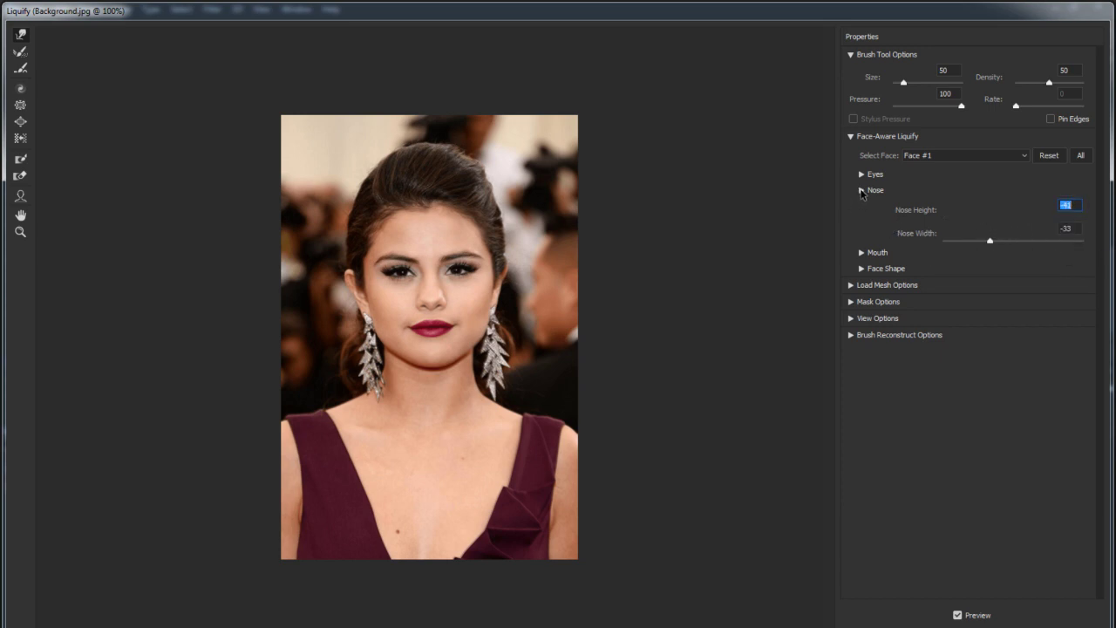
pyautogui.click(860, 191)
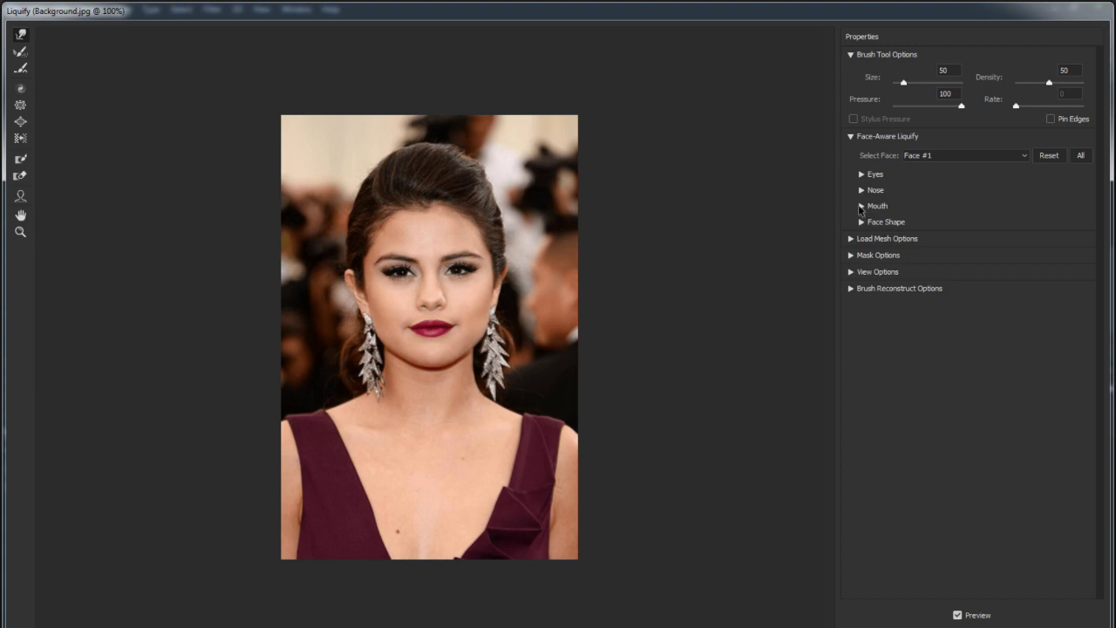
# Raise the mouth Smile to 44 and reduce Mouth Height to -8
pyautogui.click(860, 207)
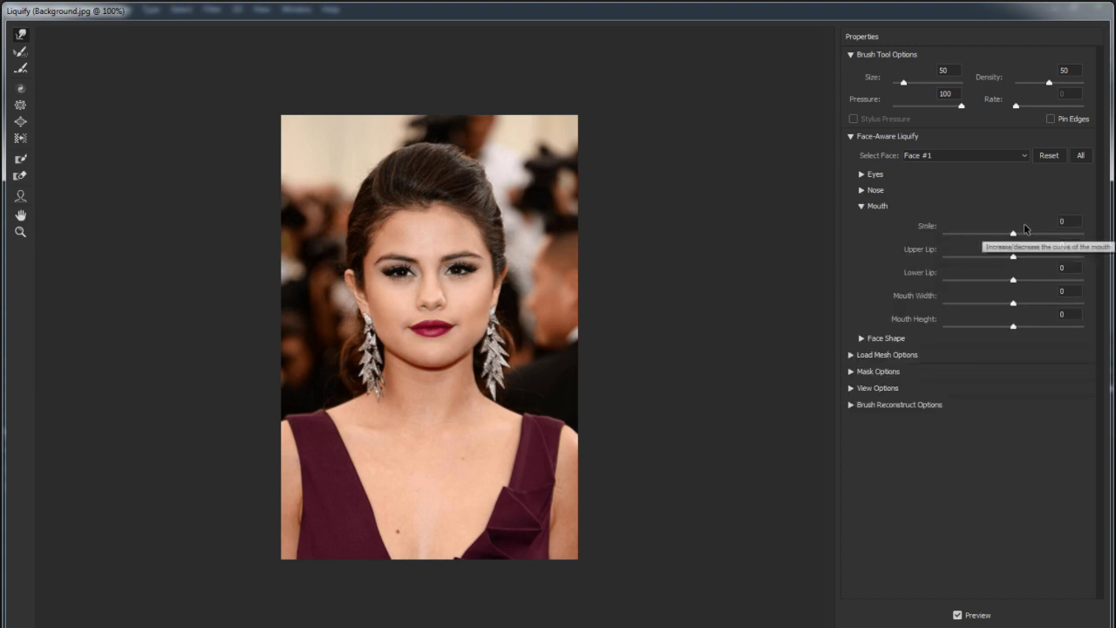
pyautogui.moveTo(1013, 233); pyautogui.dragTo(1022, 235)
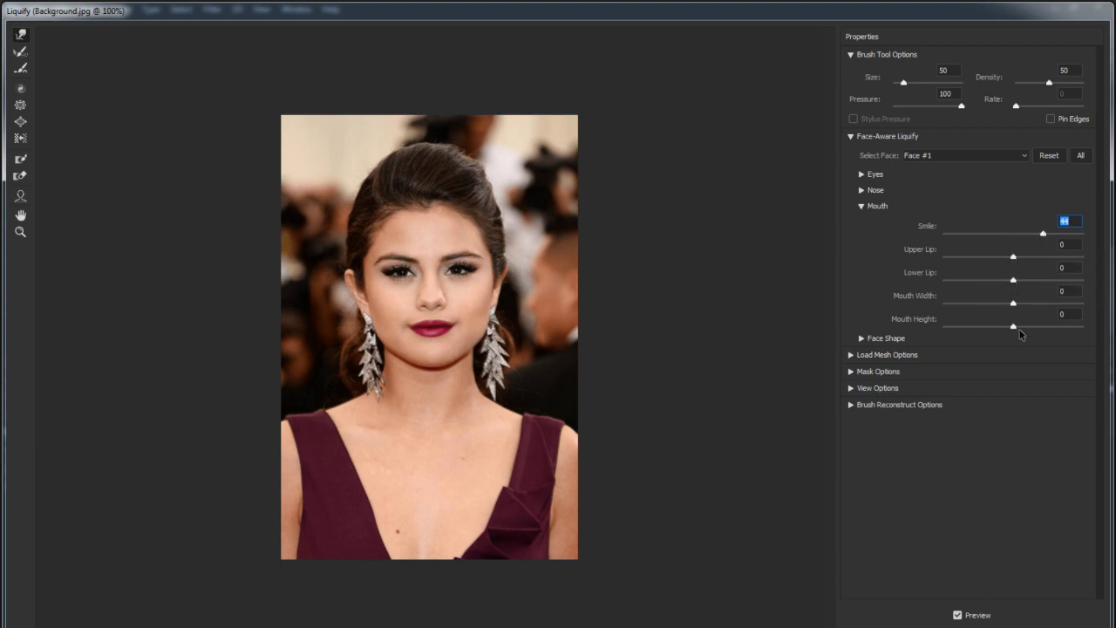
pyautogui.moveTo(1014, 328)
pyautogui.mouseDown()
pyautogui.moveTo(984, 326)
pyautogui.moveTo(1016, 328)
pyautogui.moveTo(1005, 329)
pyautogui.moveTo(1012, 307)
pyautogui.mouseUp()
# Set Face Shape Forehead to 38 and Chin Height to -67
pyautogui.click(861, 339)
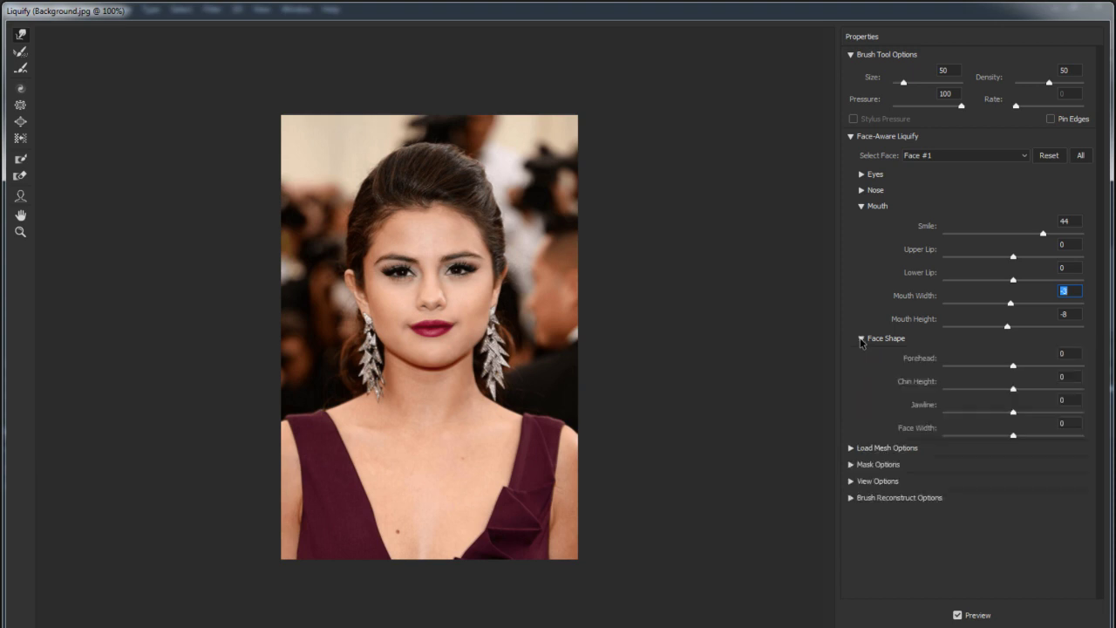
pyautogui.click(859, 206)
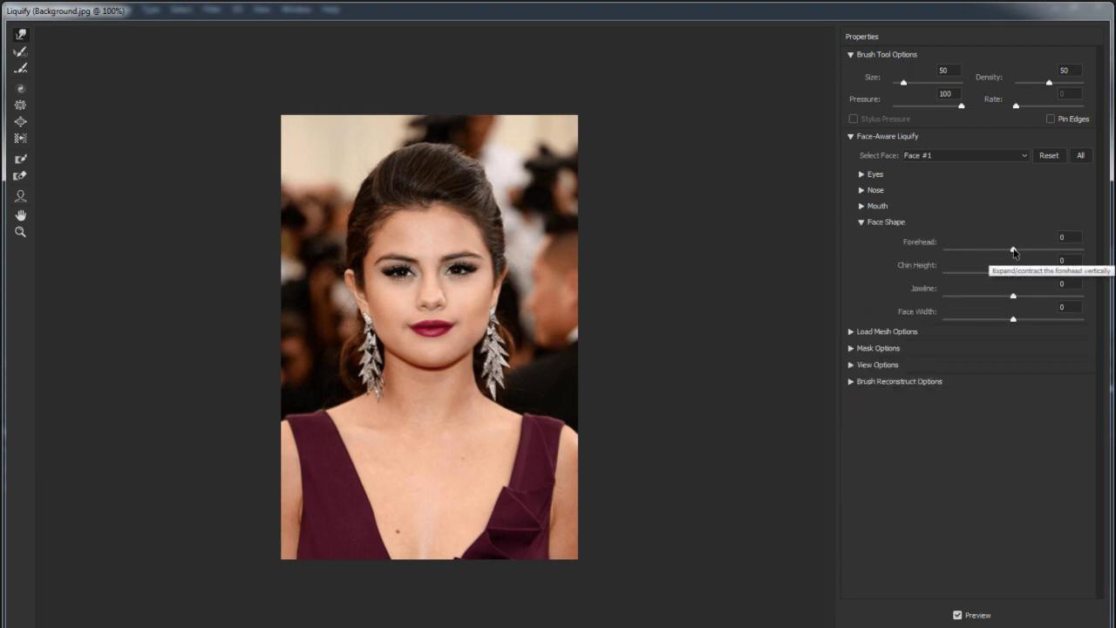
pyautogui.click(1014, 252)
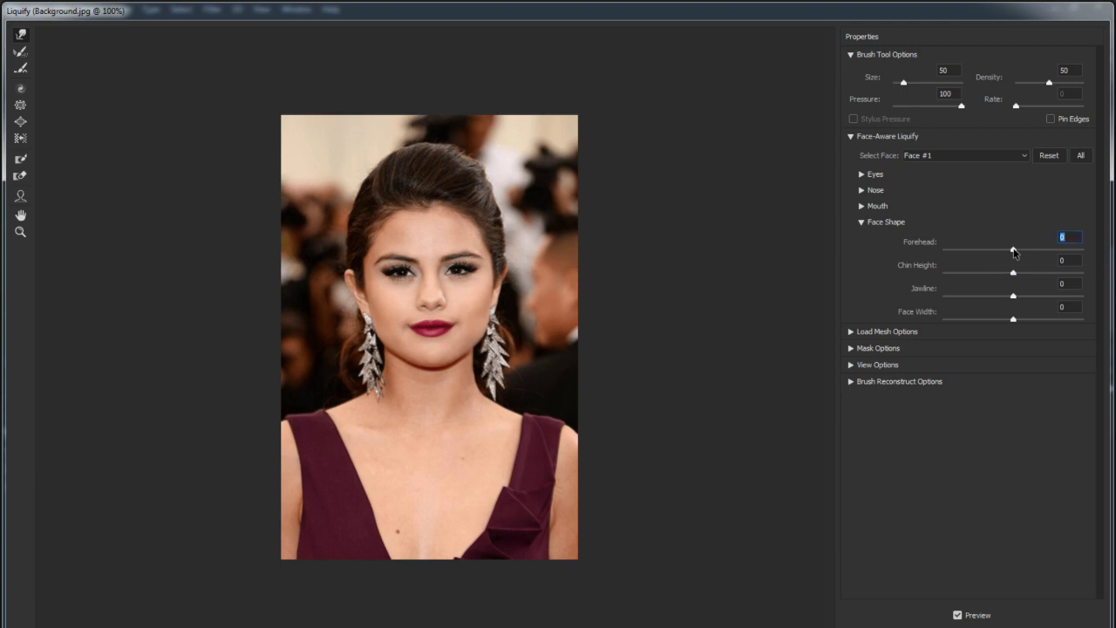
pyautogui.moveTo(1013, 252); pyautogui.dragTo(1033, 255)
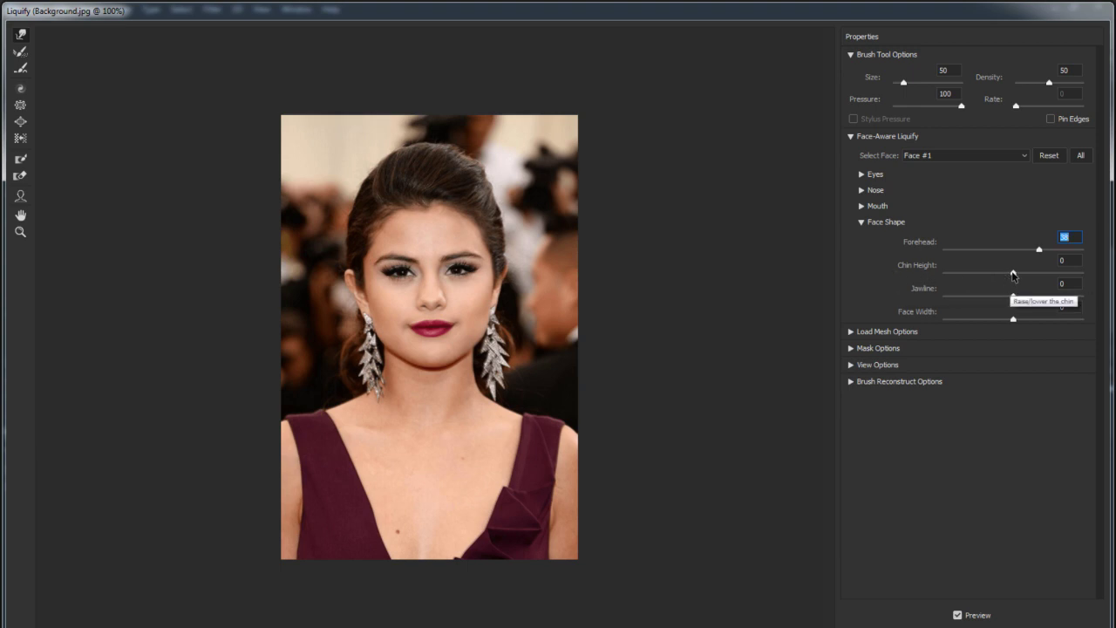
pyautogui.click(1012, 276)
pyautogui.moveTo(1010, 276)
pyautogui.mouseDown()
pyautogui.moveTo(1030, 275)
pyautogui.moveTo(995, 283)
pyautogui.mouseUp()
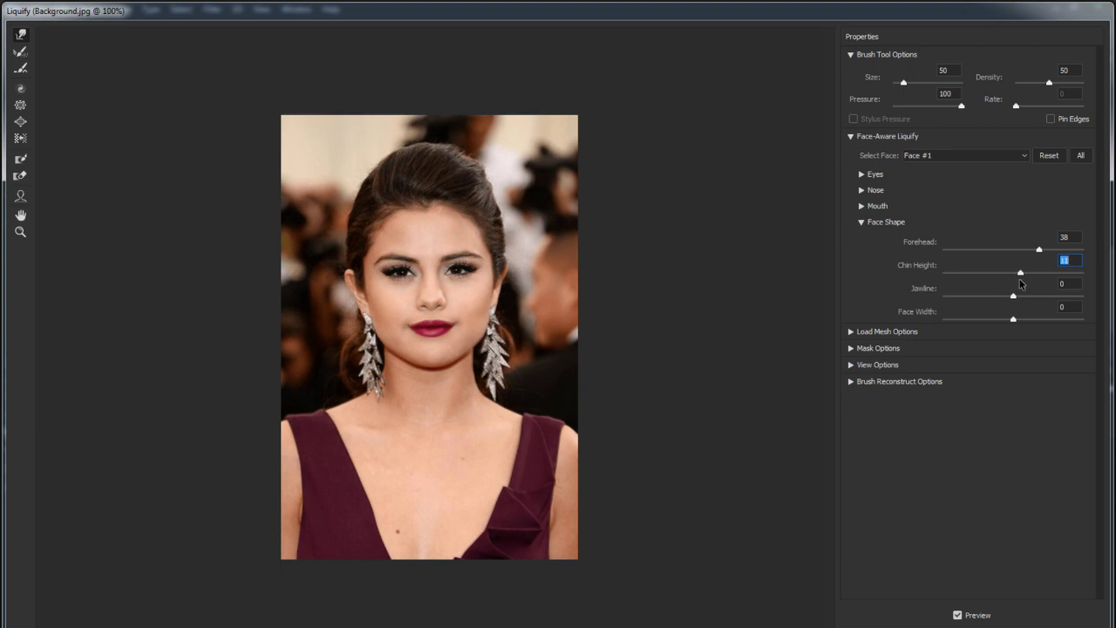
pyautogui.moveTo(995, 284)
pyautogui.mouseDown()
pyautogui.moveTo(926, 277)
pyautogui.moveTo(966, 279)
pyautogui.mouseUp()
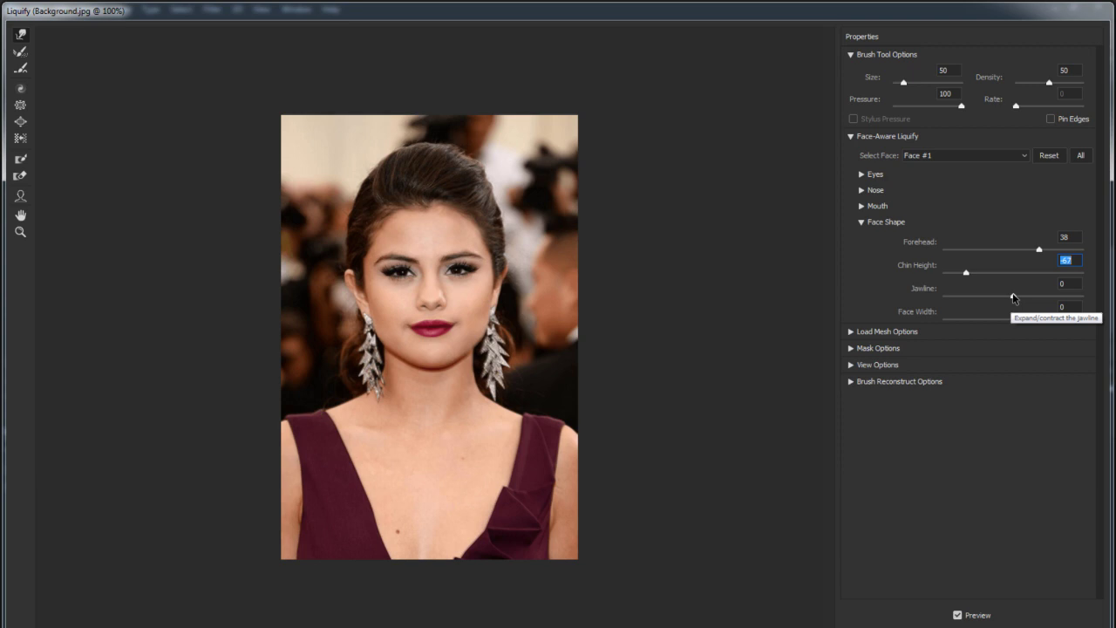
# Slim the Jawline to -57, narrow the Face Width, and apply the Liquify edit
pyautogui.moveTo(1013, 298); pyautogui.dragTo(964, 296)
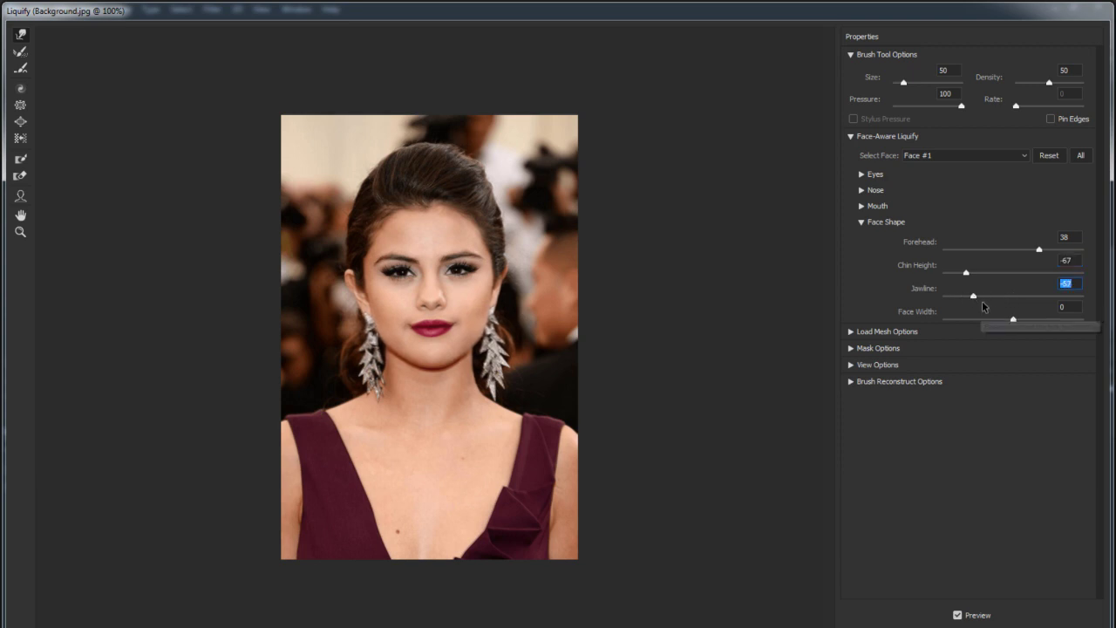
pyautogui.click(1013, 320)
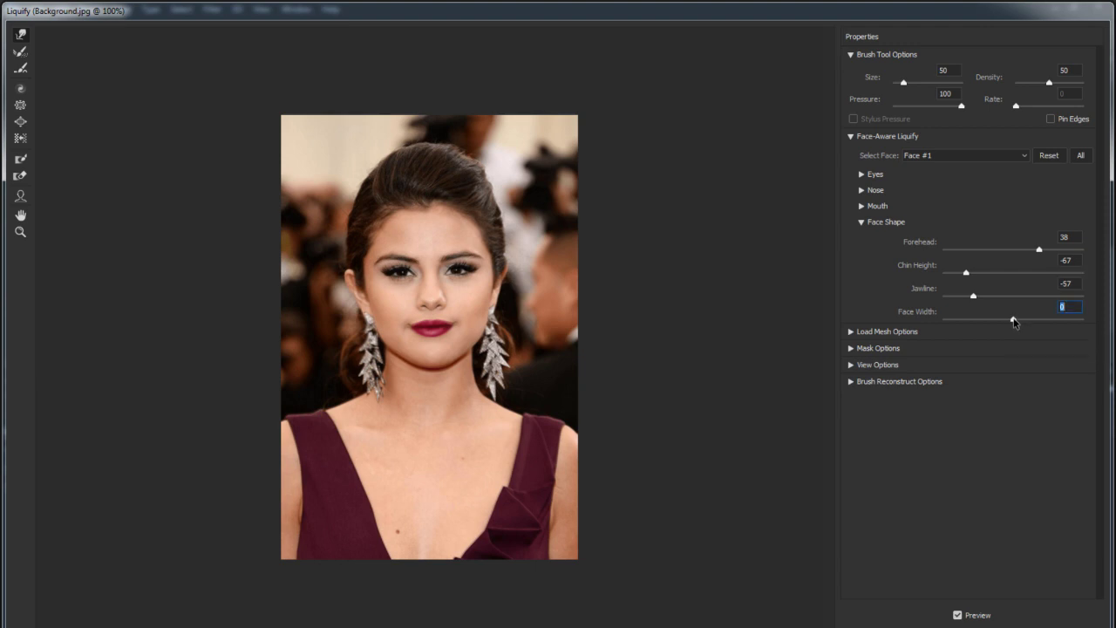
pyautogui.moveTo(1012, 321); pyautogui.dragTo(975, 321)
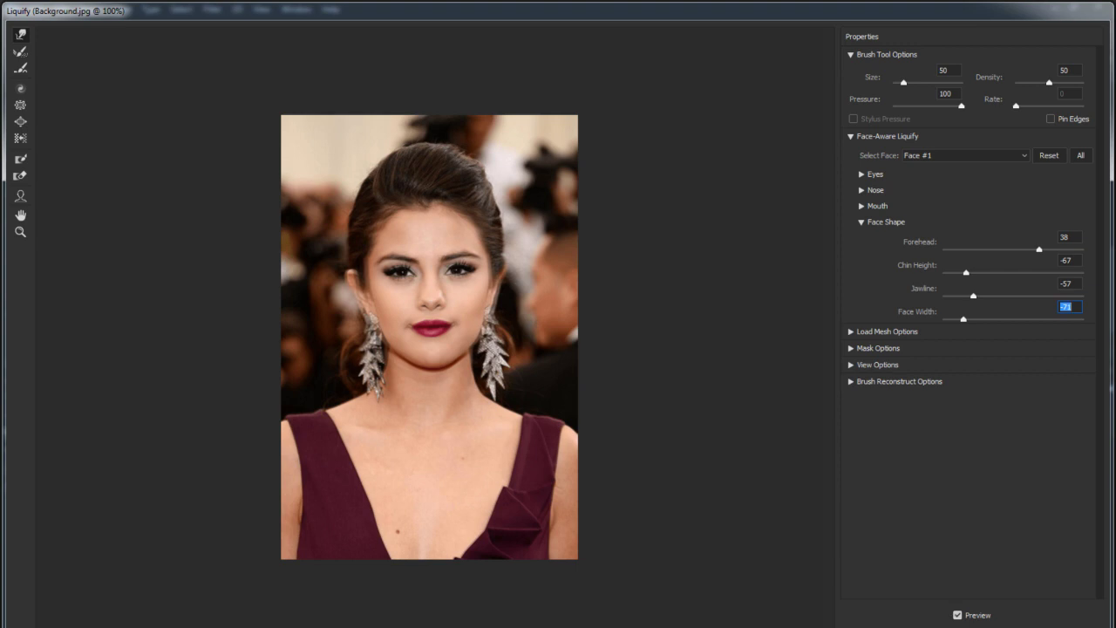
pyautogui.press('Return')
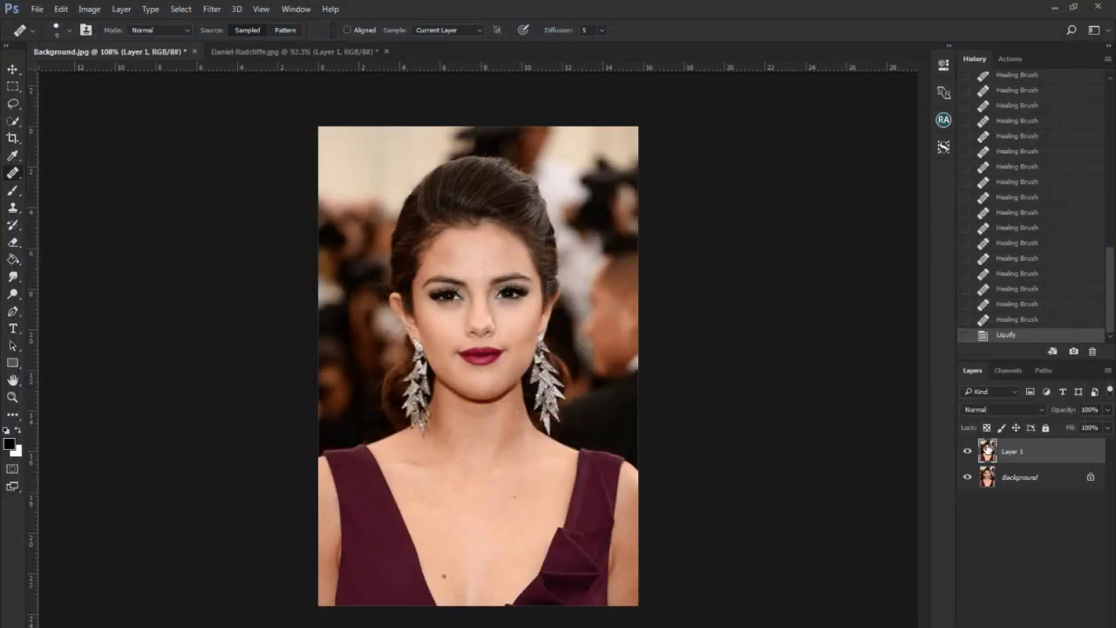
pyautogui.click(967, 450)
pyautogui.click(966, 451)
pyautogui.click(968, 452)
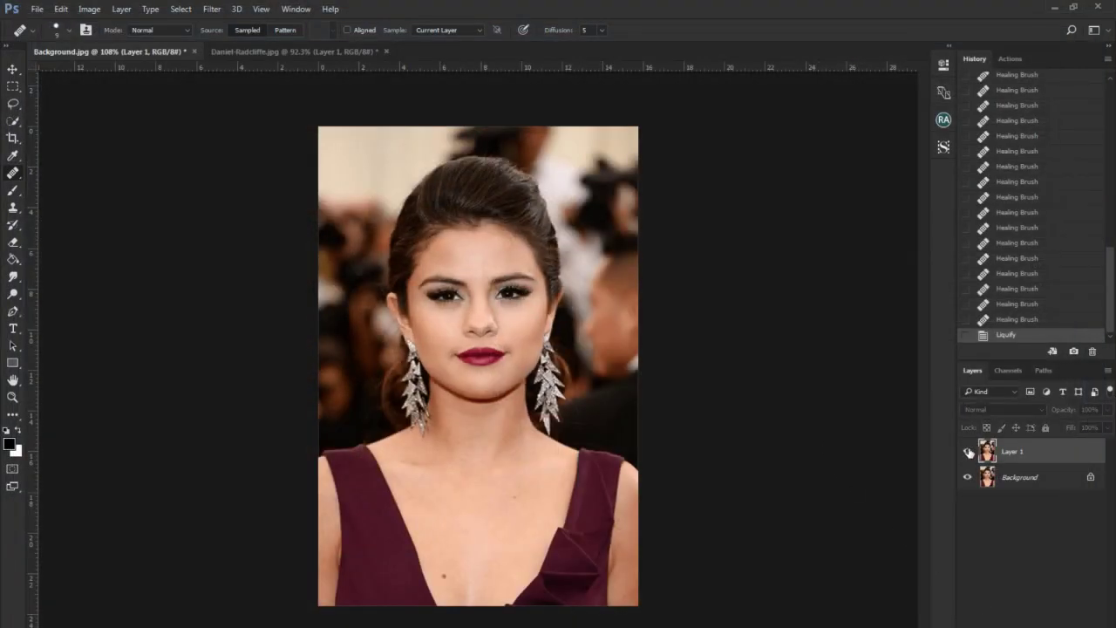
pyautogui.click(967, 452)
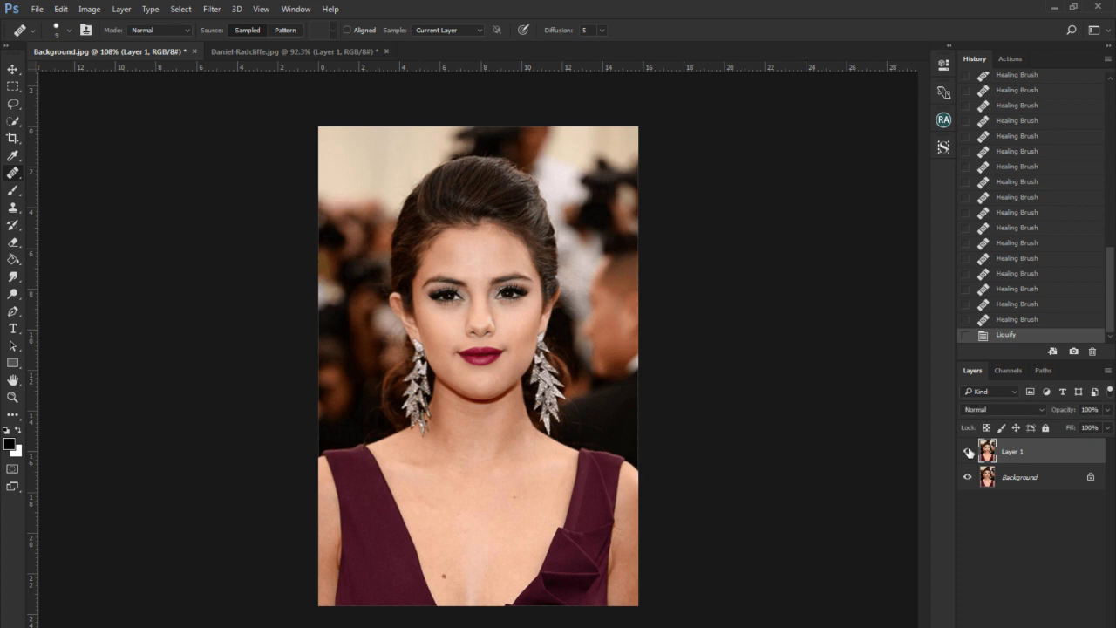
pyautogui.click(967, 451)
pyautogui.click(968, 452)
pyautogui.click(968, 451)
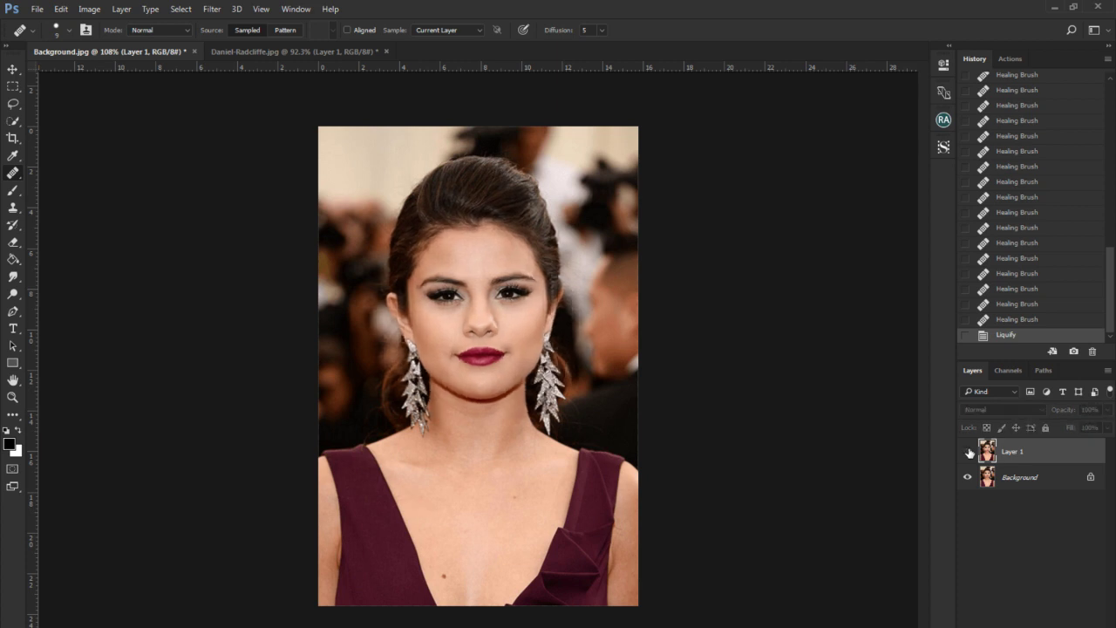
pyautogui.click(967, 451)
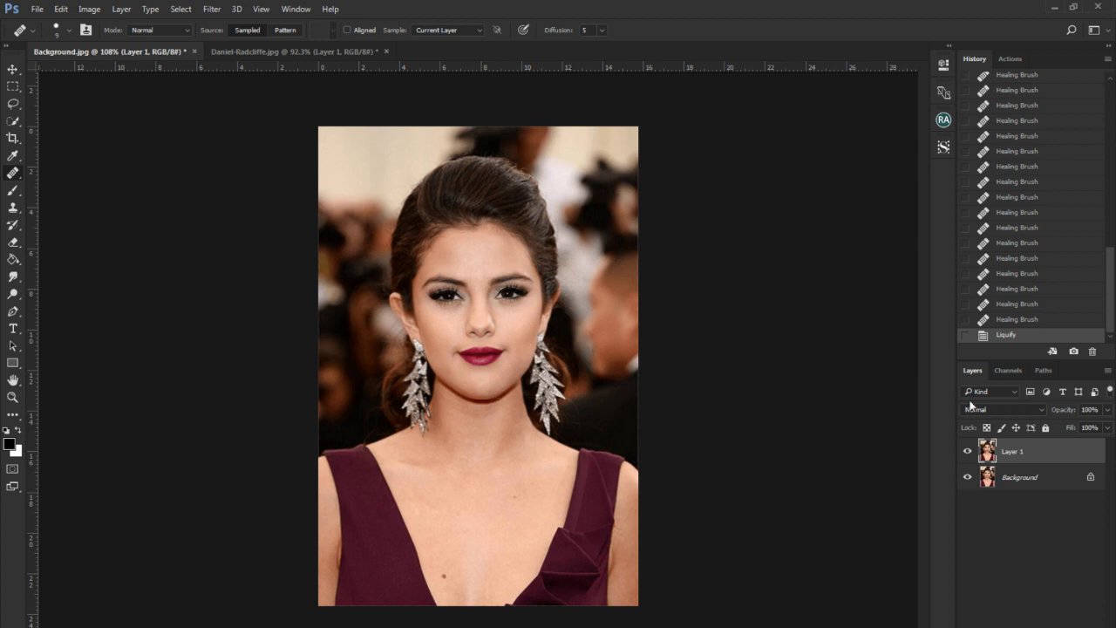
pyautogui.click(967, 453)
pyautogui.click(969, 453)
pyautogui.click(967, 451)
pyautogui.click(968, 452)
# In Camera Raw set Temperature -5, Exposure +0.05, Contrast +8, Shadows/Whites/Blacks +3, compare, and apply
pyautogui.hotkey('ctrl', 'shift', 'a')
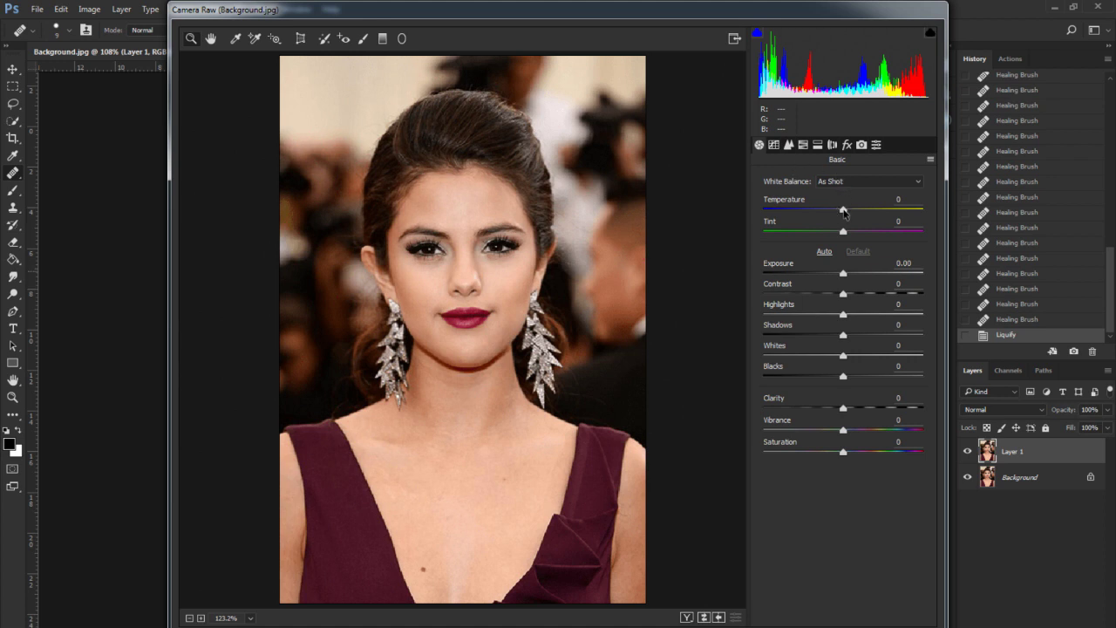
pyautogui.moveTo(843, 211); pyautogui.dragTo(840, 212)
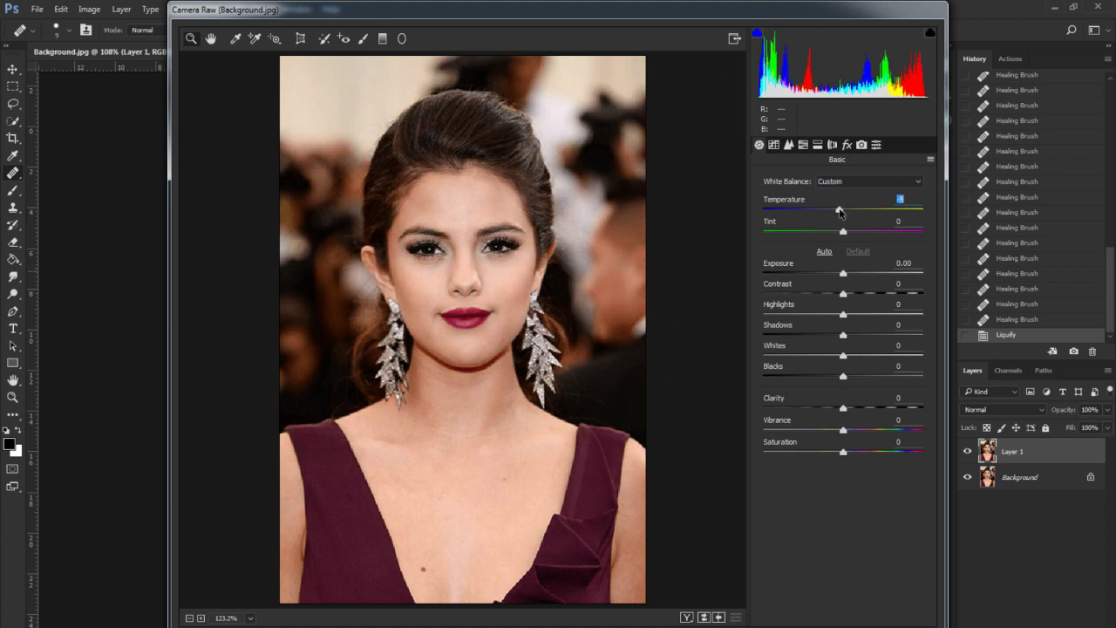
pyautogui.click(844, 276)
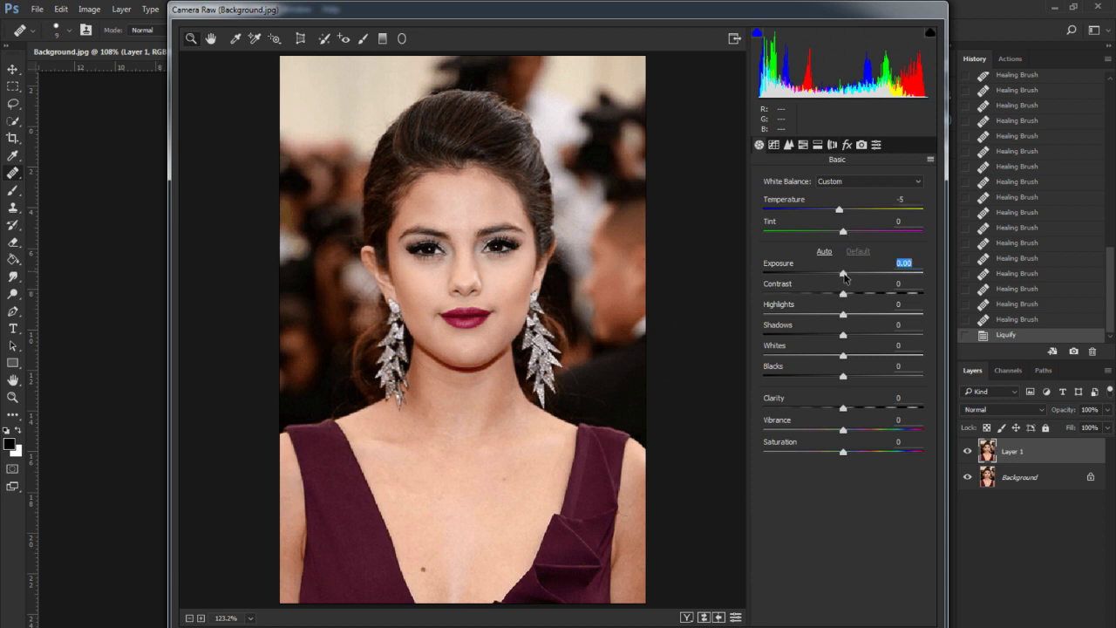
pyautogui.moveTo(844, 275); pyautogui.dragTo(849, 294)
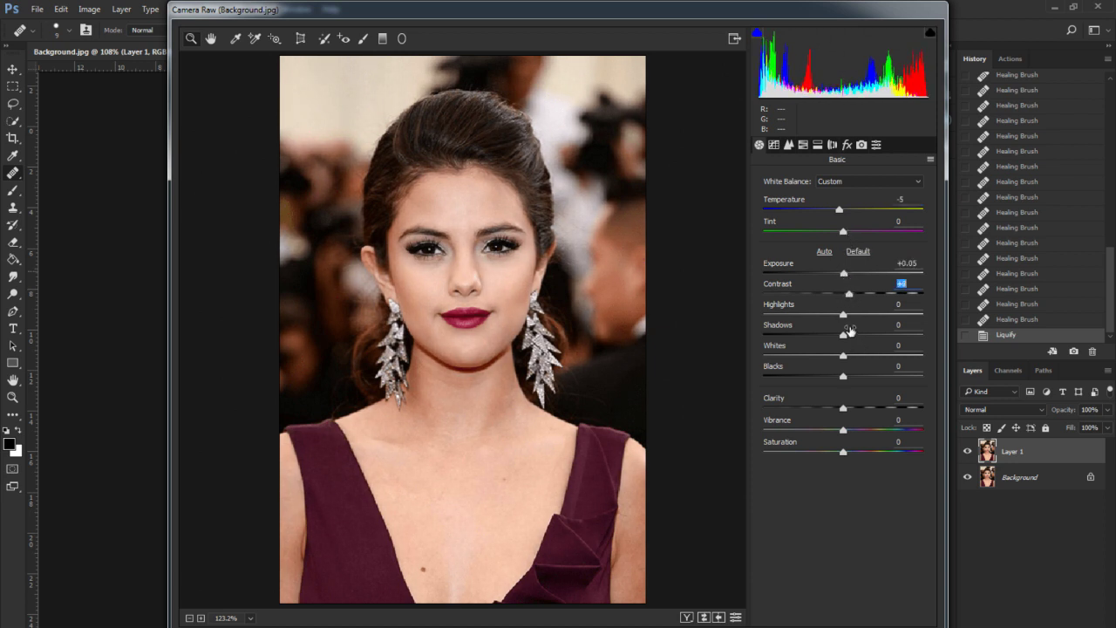
pyautogui.moveTo(843, 334); pyautogui.dragTo(846, 334)
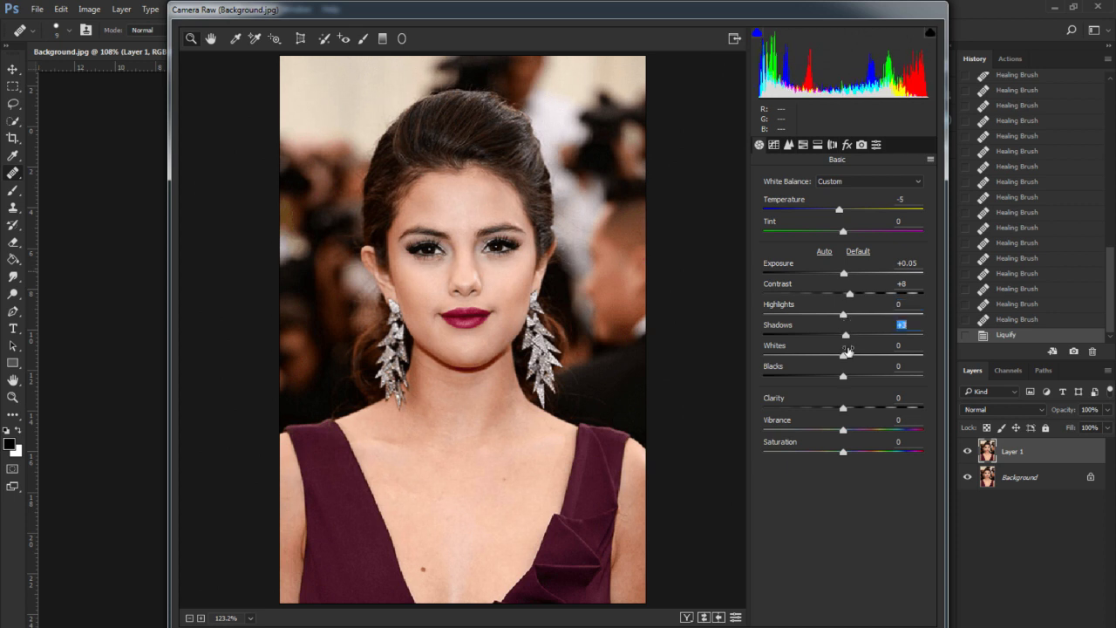
pyautogui.moveTo(842, 376); pyautogui.dragTo(846, 355)
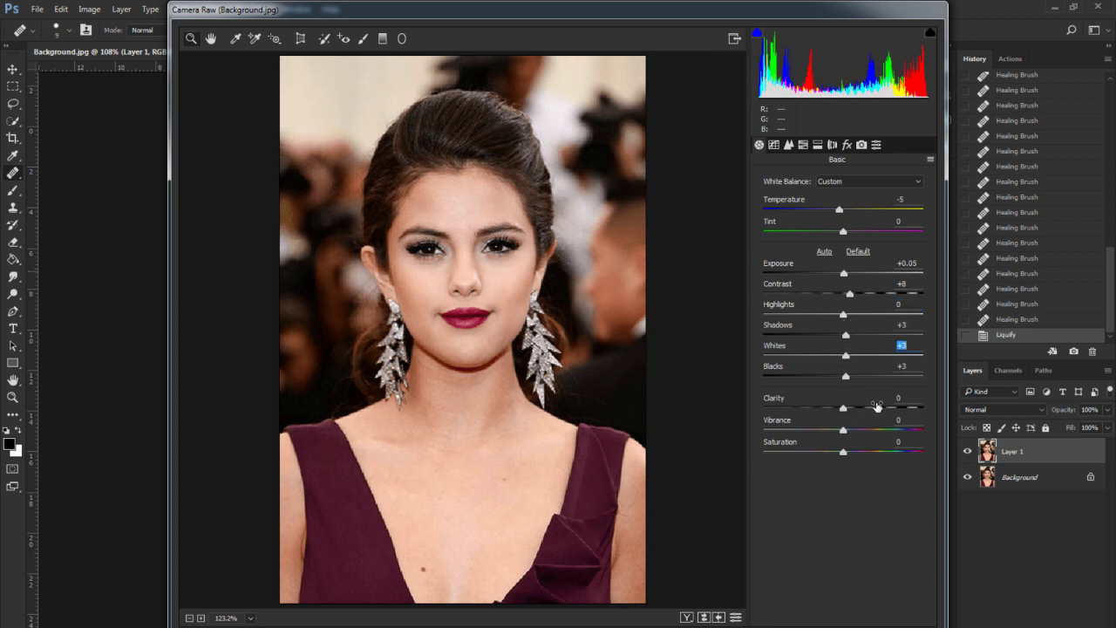
pyautogui.click(688, 617)
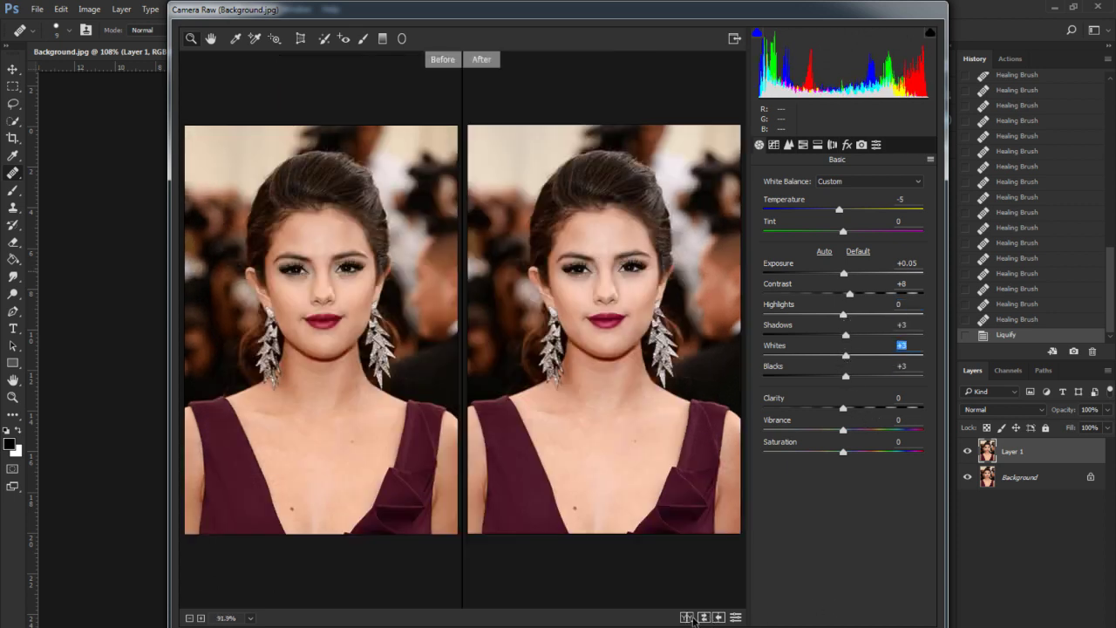
pyautogui.click(919, 624)
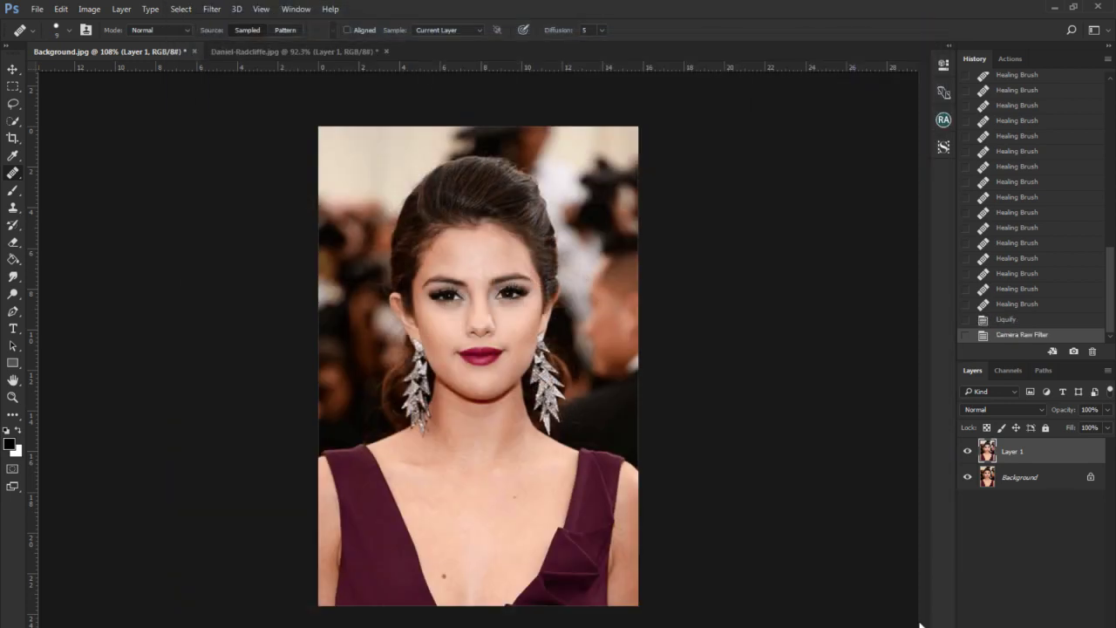